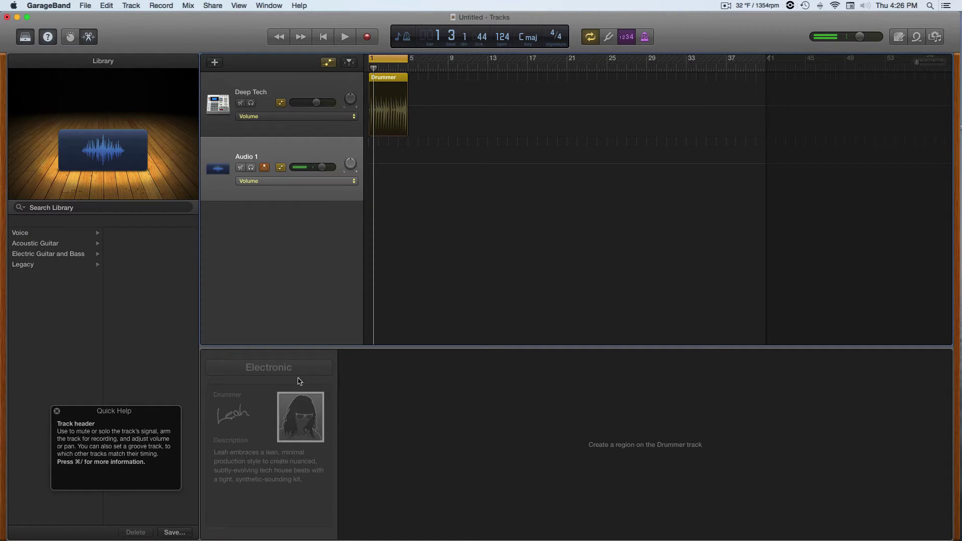
Step: Play the Deep Tech drummer loop while switching the selection between the Deep Tech and Audio 1 tracks
click(272, 107)
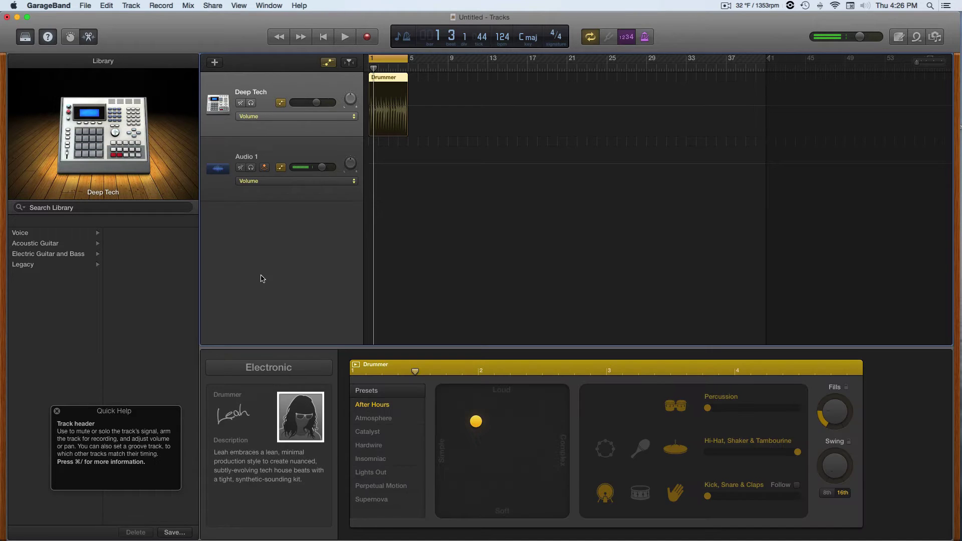
click(270, 146)
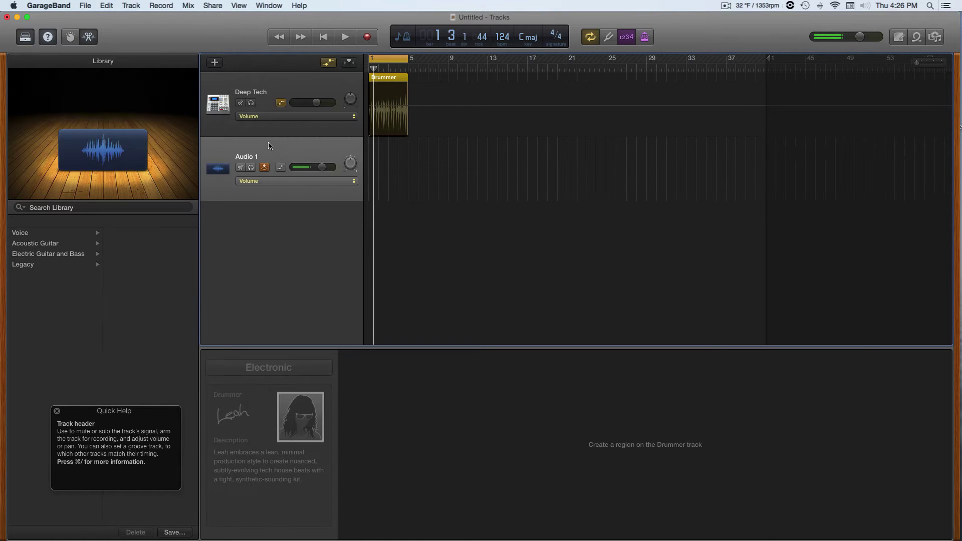
click(267, 104)
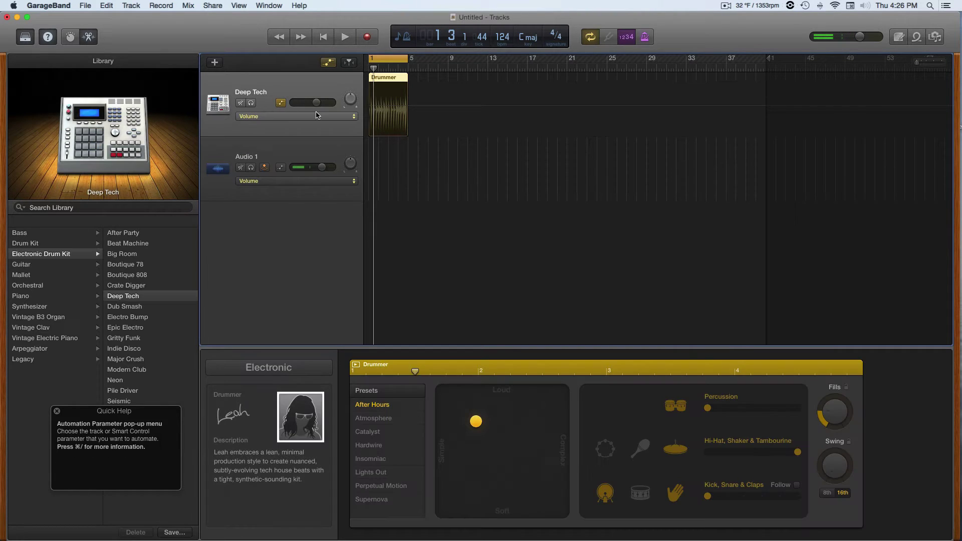
key(space)
click(265, 167)
click(265, 167)
click(273, 150)
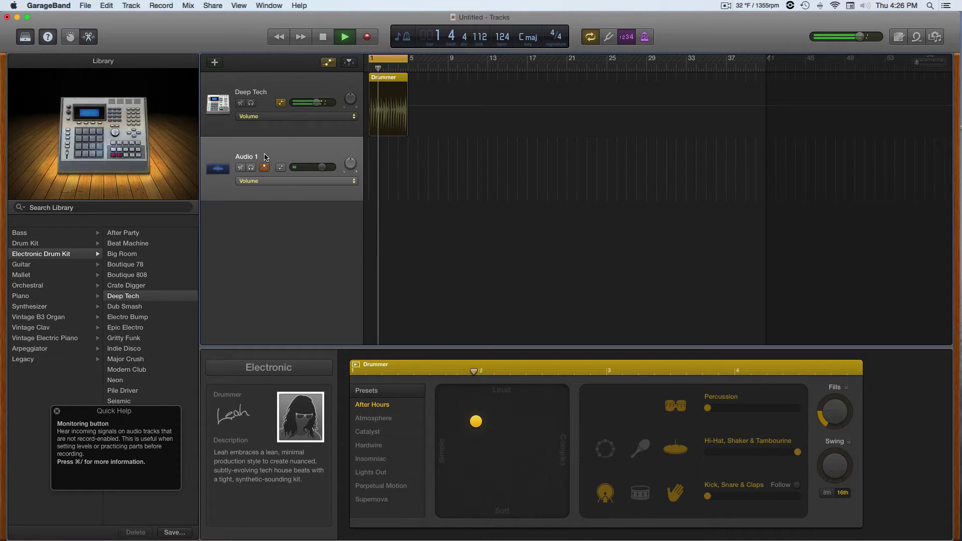
click(279, 137)
click(289, 195)
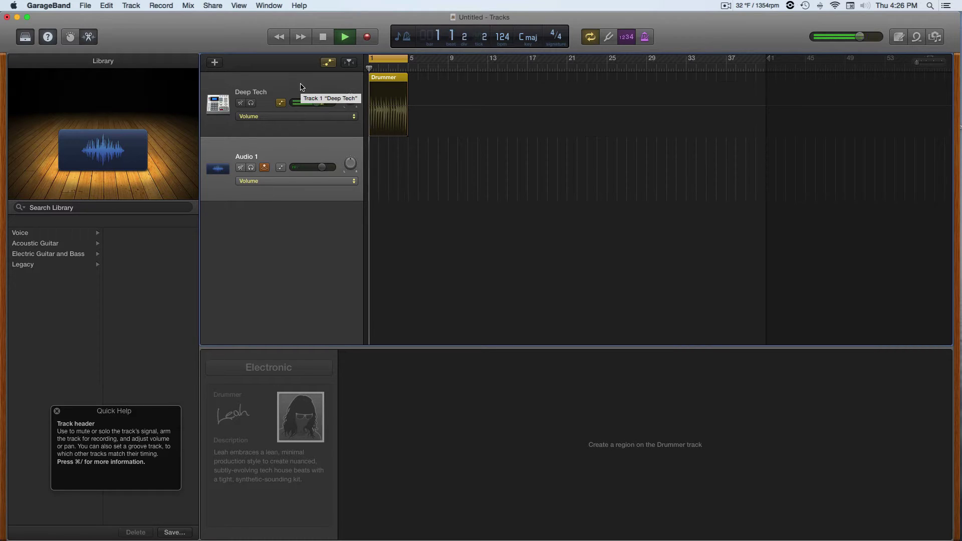
key(space)
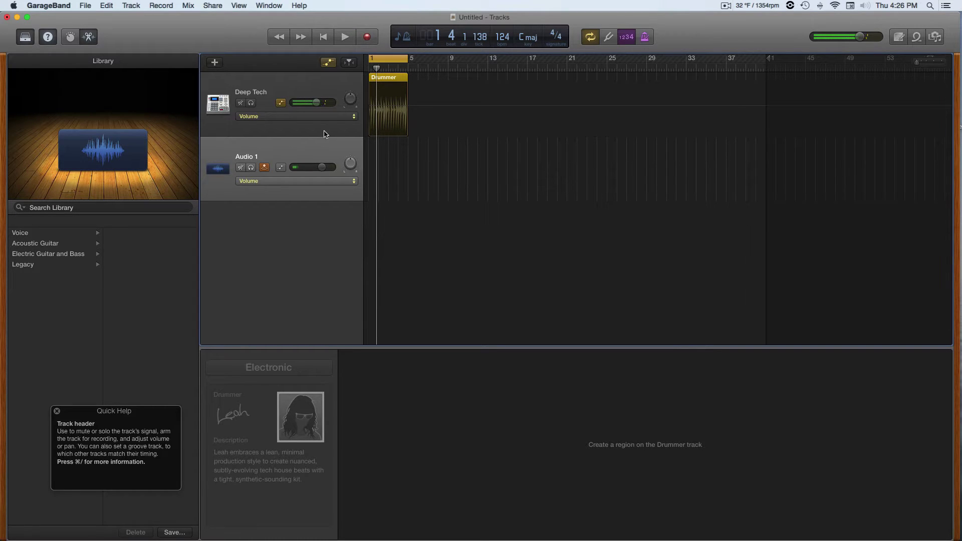
Step: Open the Drummer region in its editor, audition it, and move the X/Y puck to the Simple edge, slightly toward Soft
double_click(383, 78)
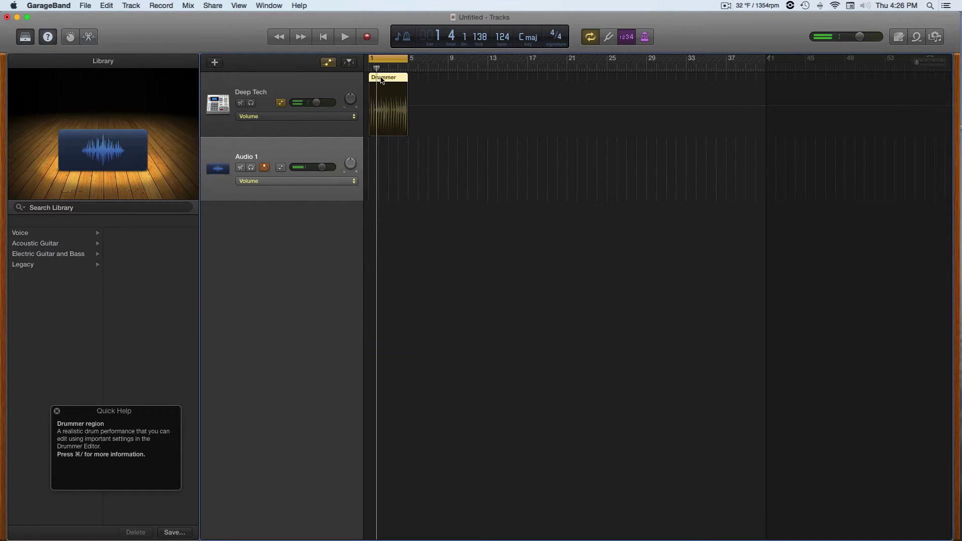
double_click(382, 79)
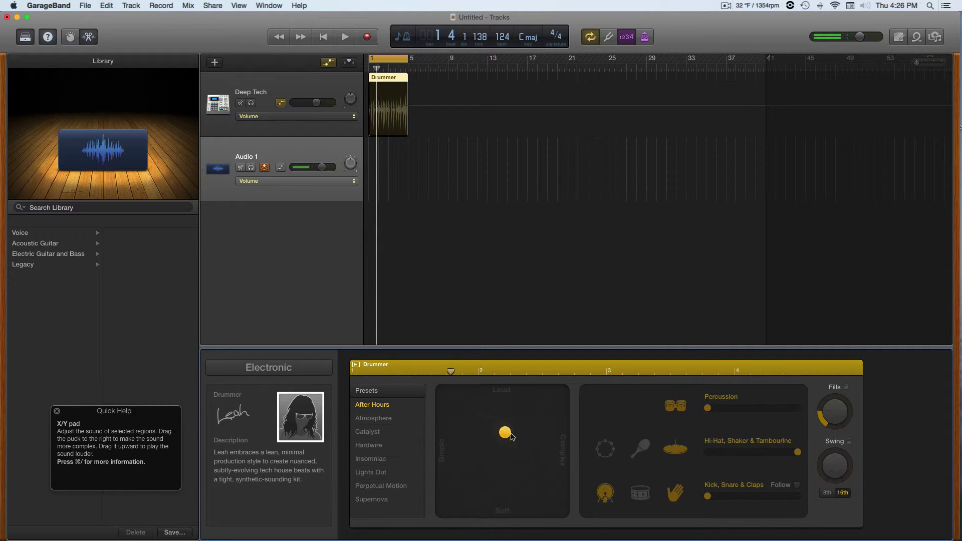
drag(511, 437, 531, 446)
key(space)
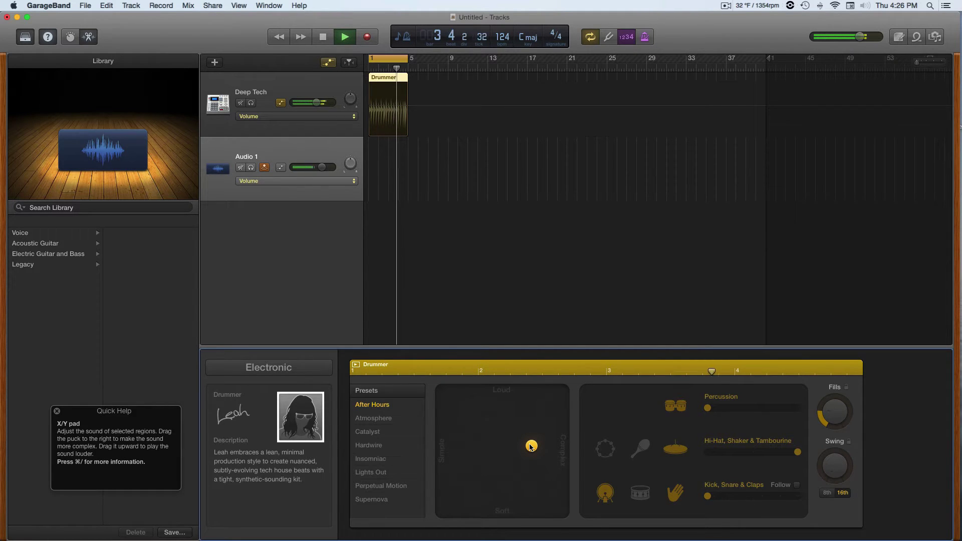
key(space)
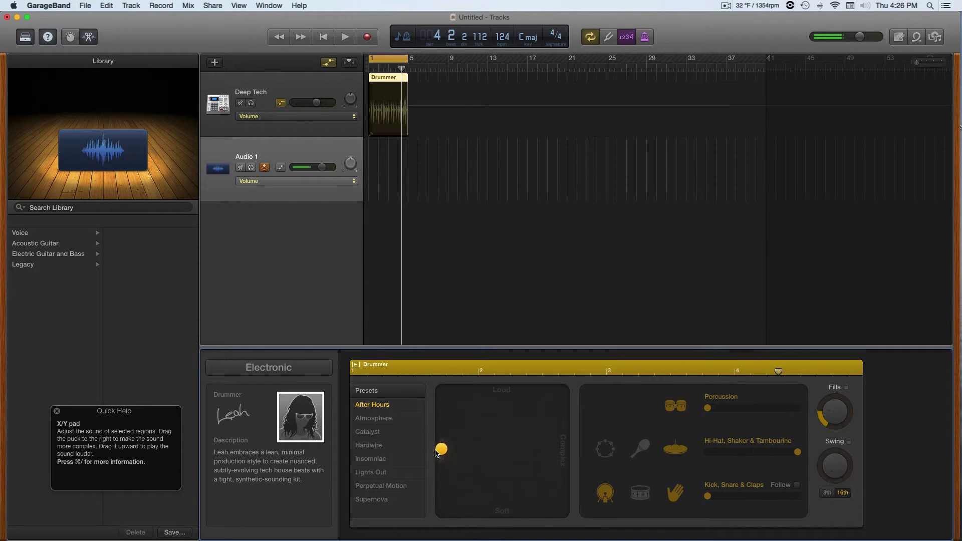
drag(549, 447, 565, 452)
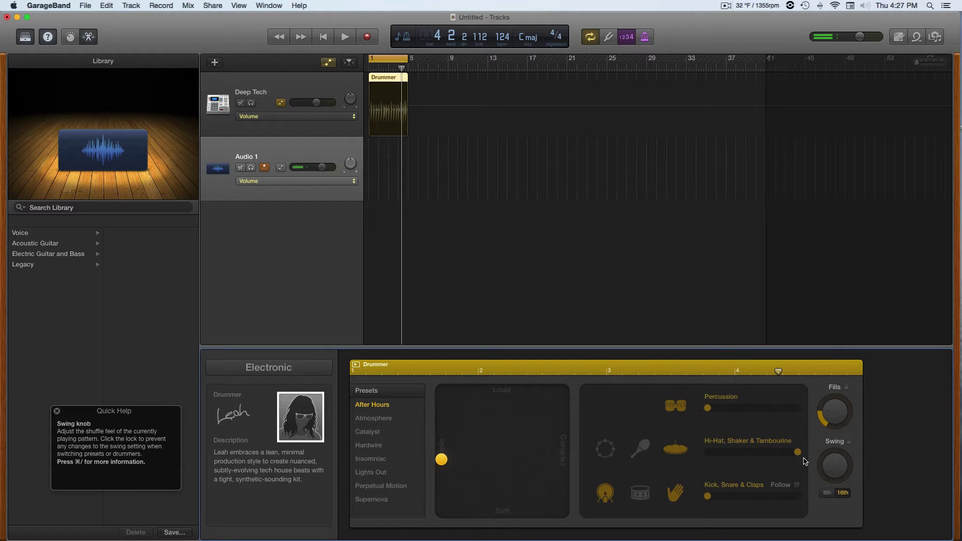
Step: Strip the Drummer region down to only the kick, with the lowest hi-hat variation and no fills, and play it back
mouse_move(796, 455)
drag(713, 454, 703, 453)
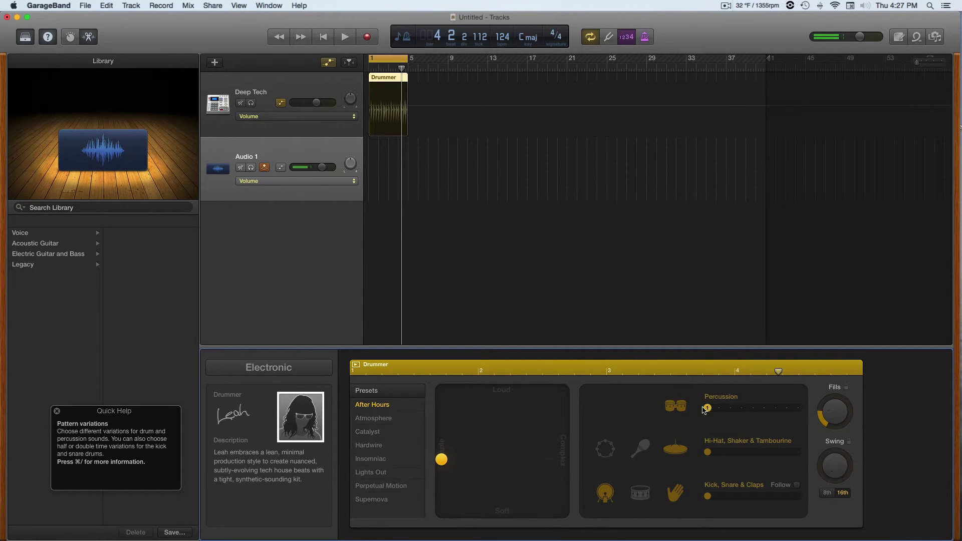
click(675, 406)
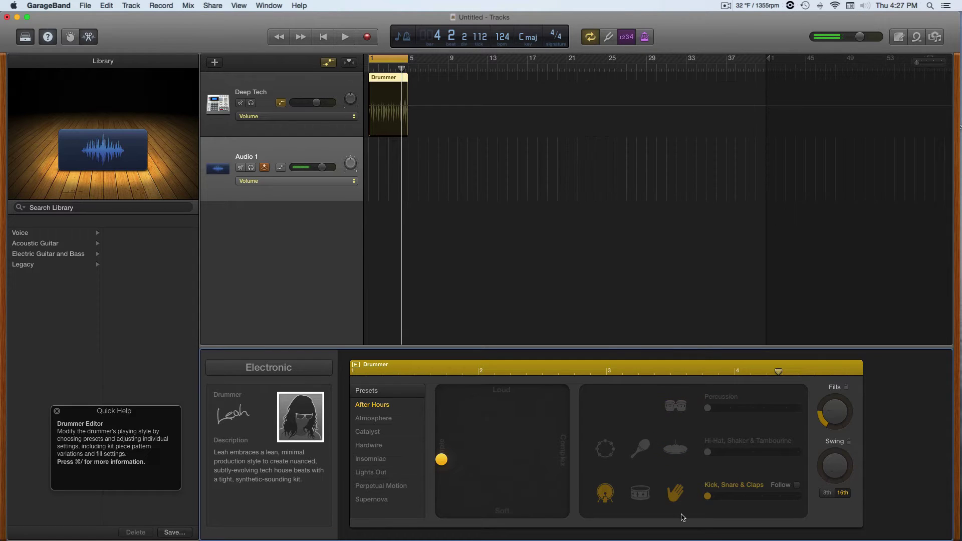
click(675, 493)
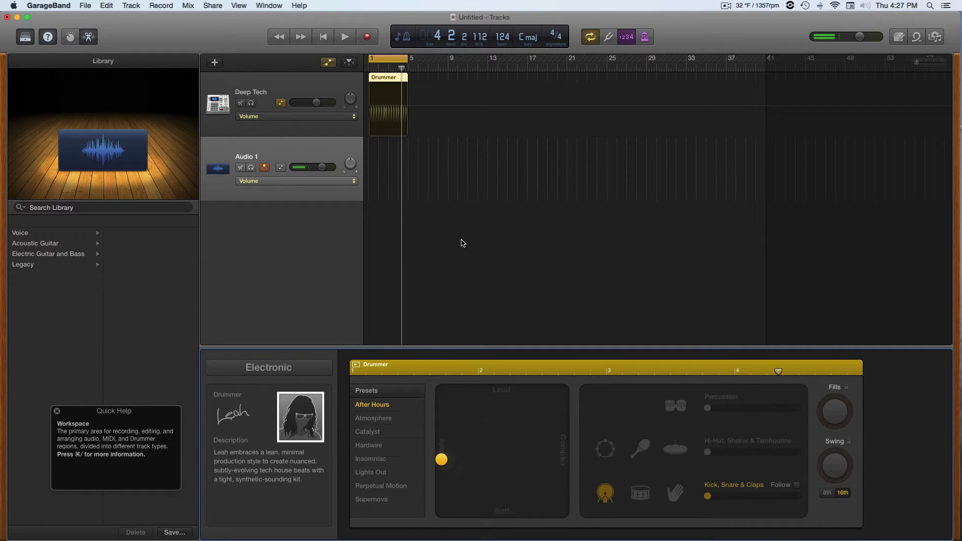
key(space)
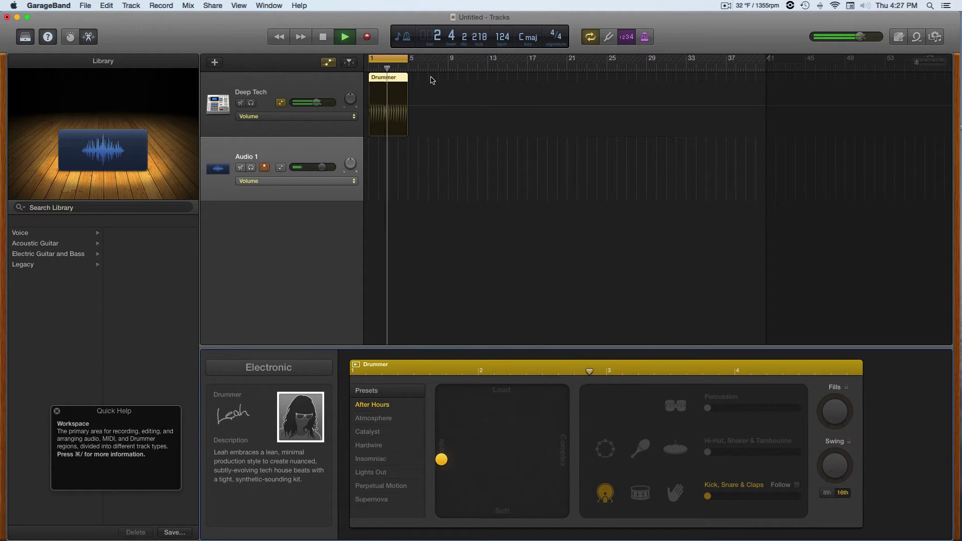
key(space)
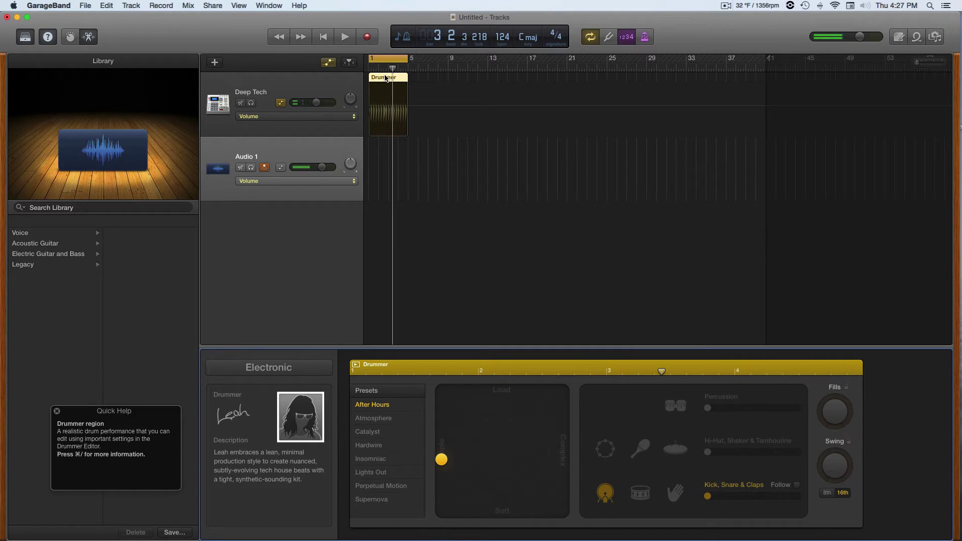
Step: Copy the Drummer region to bar 5, turn on its hi-hat and cymbals, and audition it with the cycle area there
drag(386, 78, 436, 60)
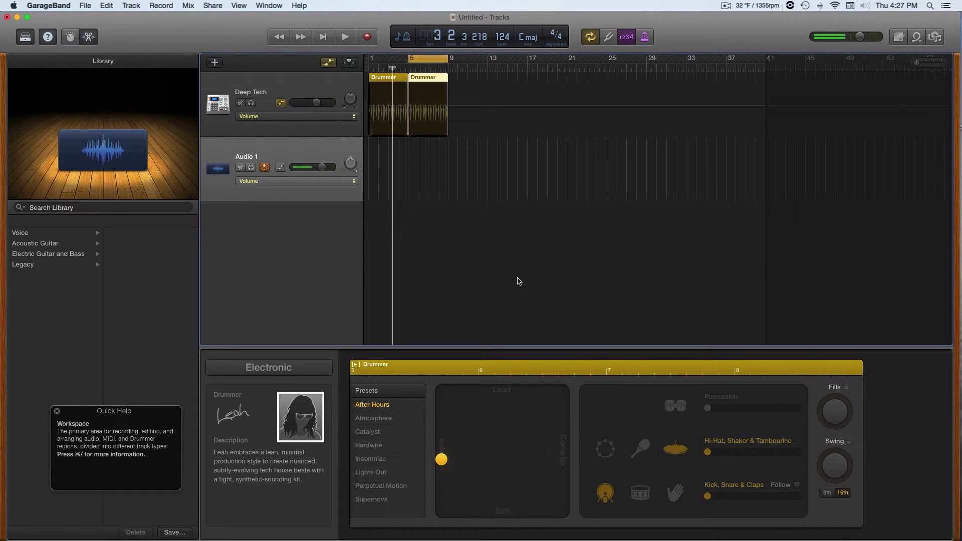
key(space)
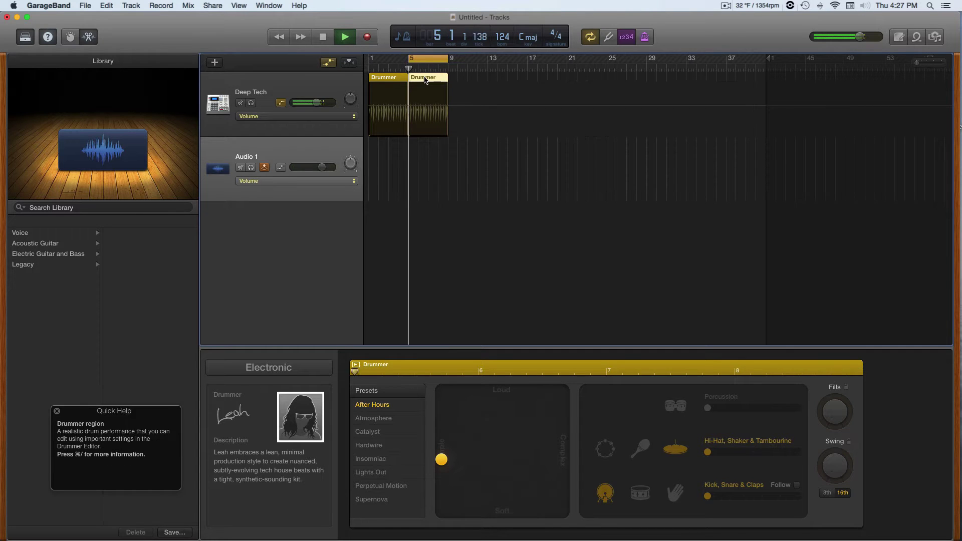
key(space)
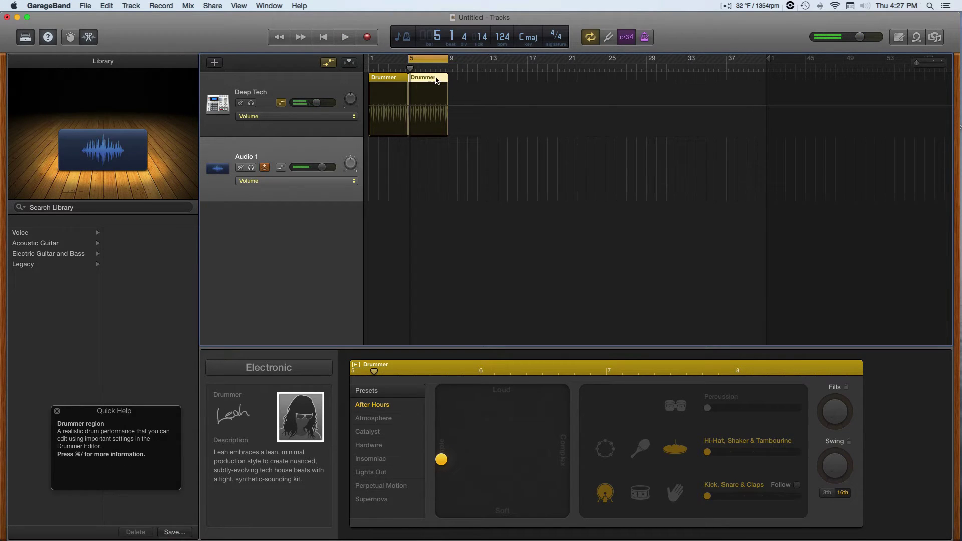
Step: Copy the bar 5 Drummer region to bar 9, make it moderately more complex, and audition it with the cycle area there
drag(437, 80, 482, 60)
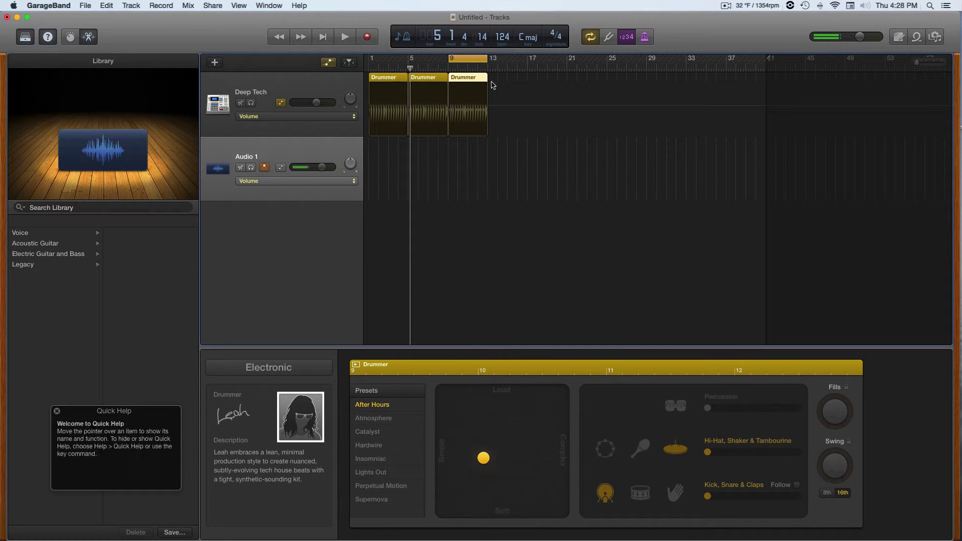
key(space)
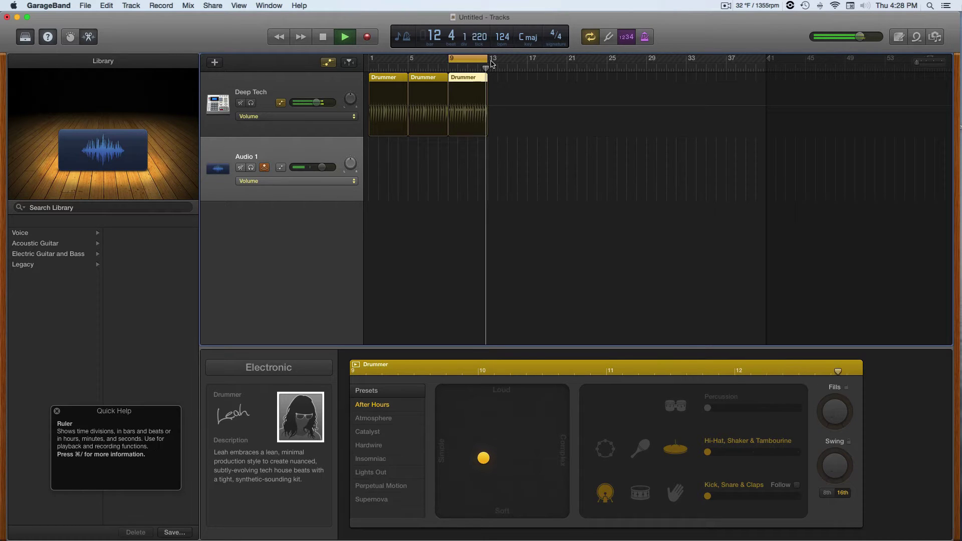
key(space)
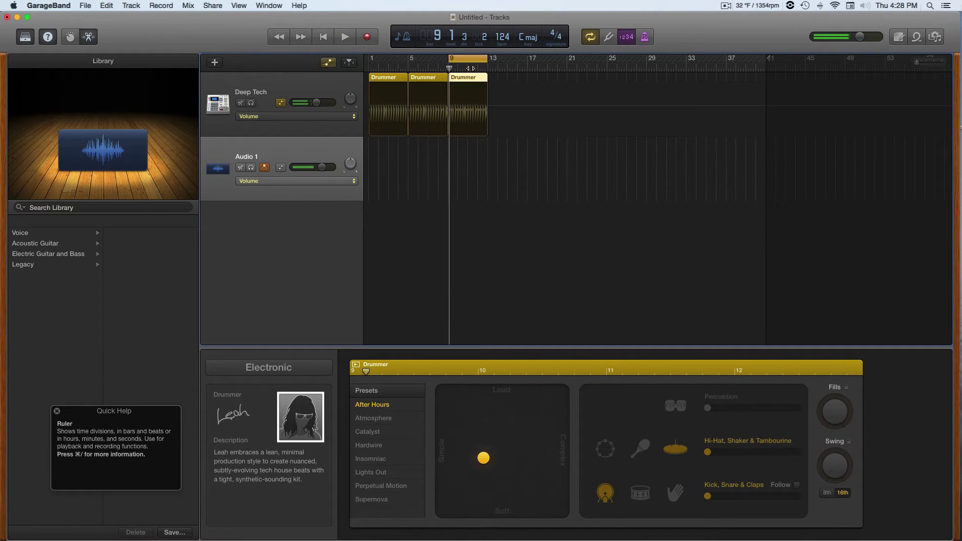
Step: Copy the bar 9 Drummer region to bar 13, add a small amount of fills, and audition it with the cycle area there
drag(477, 80, 515, 81)
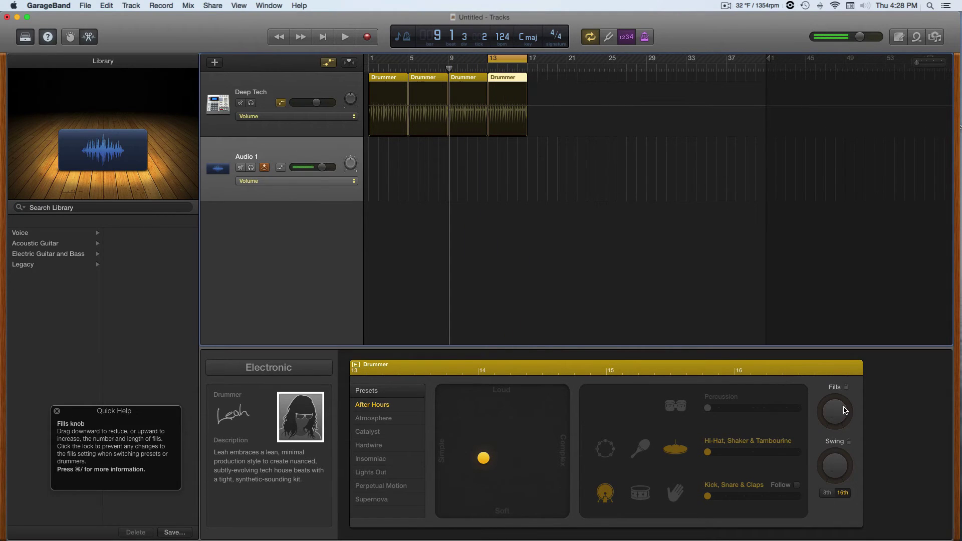
key(space)
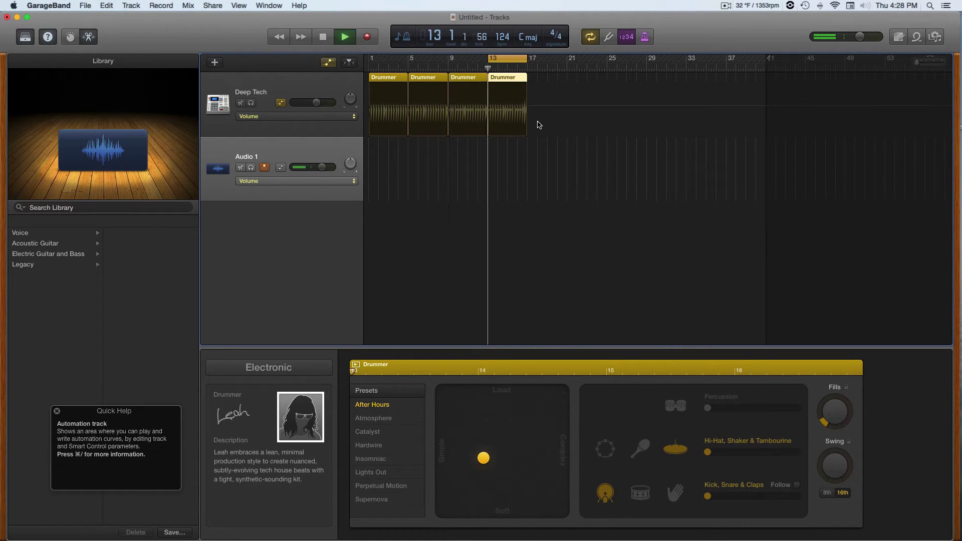
key(space)
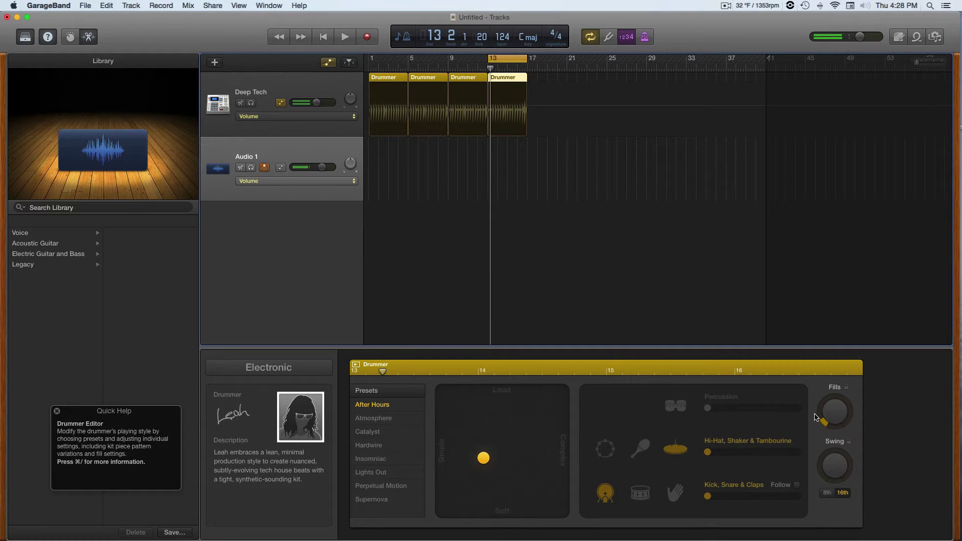
key(space)
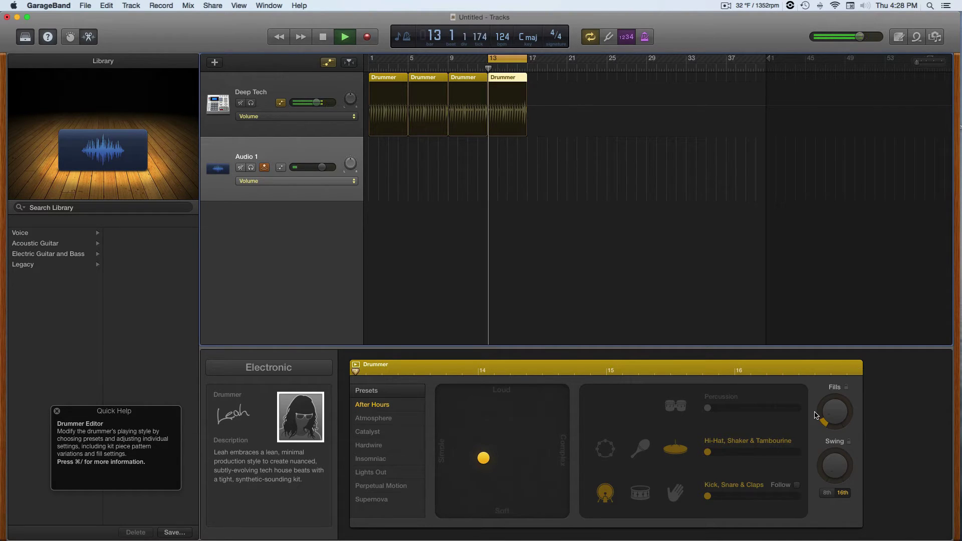
key(space)
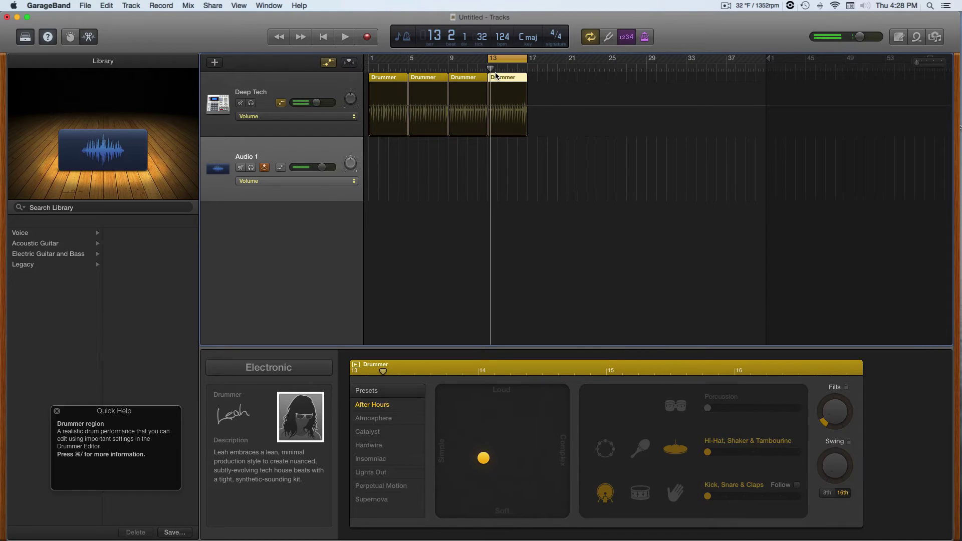
Step: Copy the bar 13 Drummer region to bar 17 and turn on the snare in the new region
drag(522, 77, 560, 60)
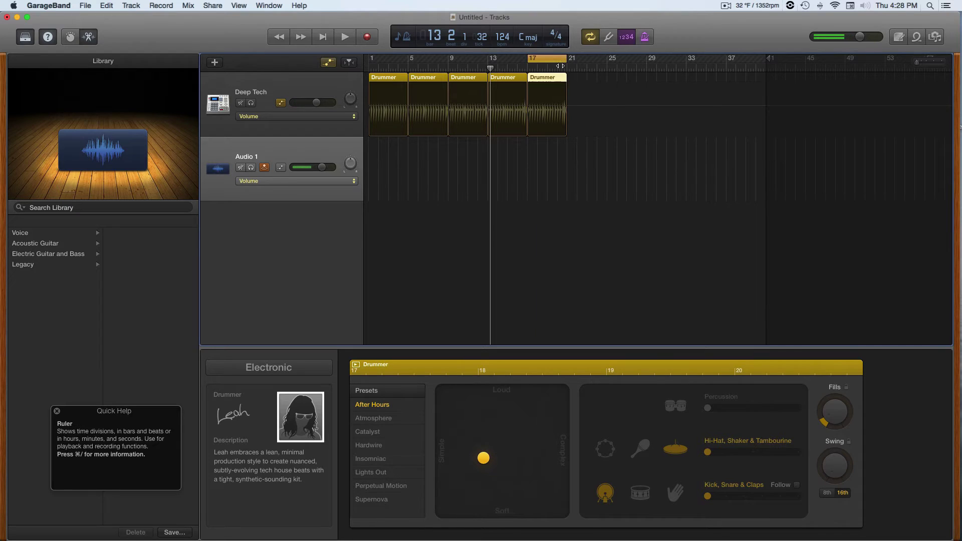
click(397, 80)
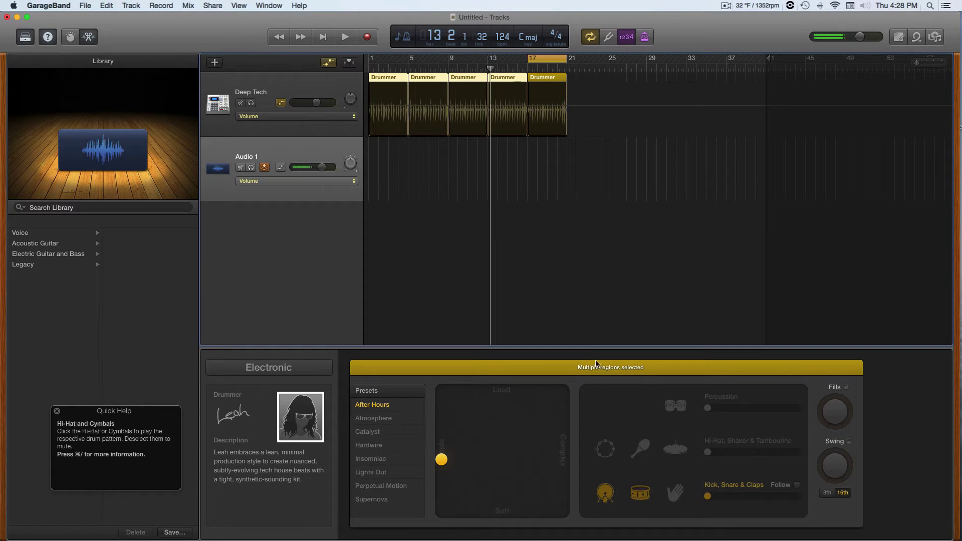
click(531, 77)
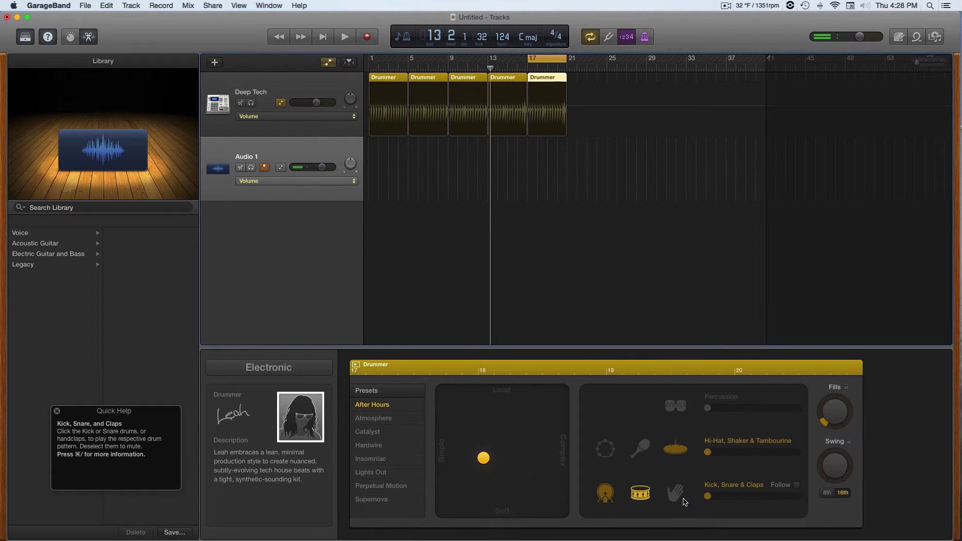
Step: Copy the bar 17 Drummer region to bar 21 and remove the fills from the bar 17 region
click(578, 79)
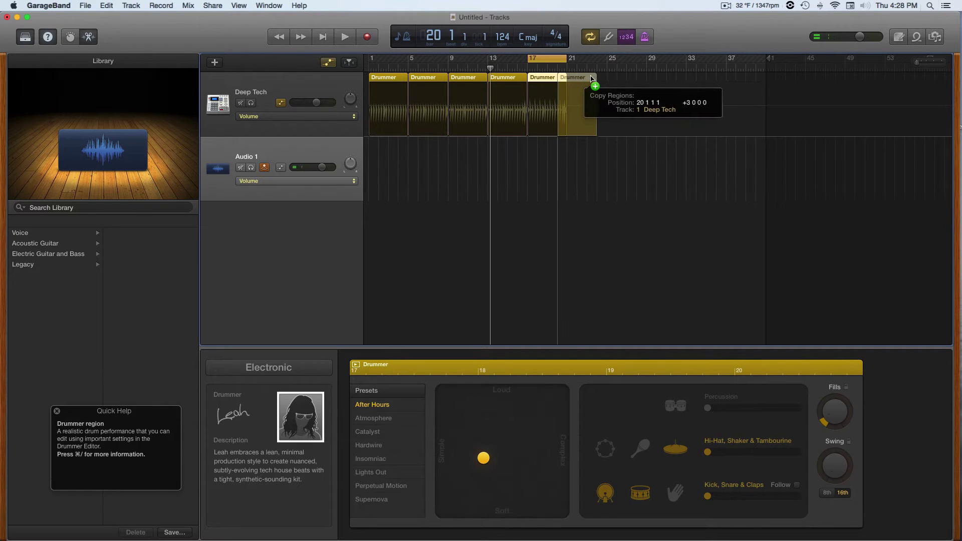
click(554, 86)
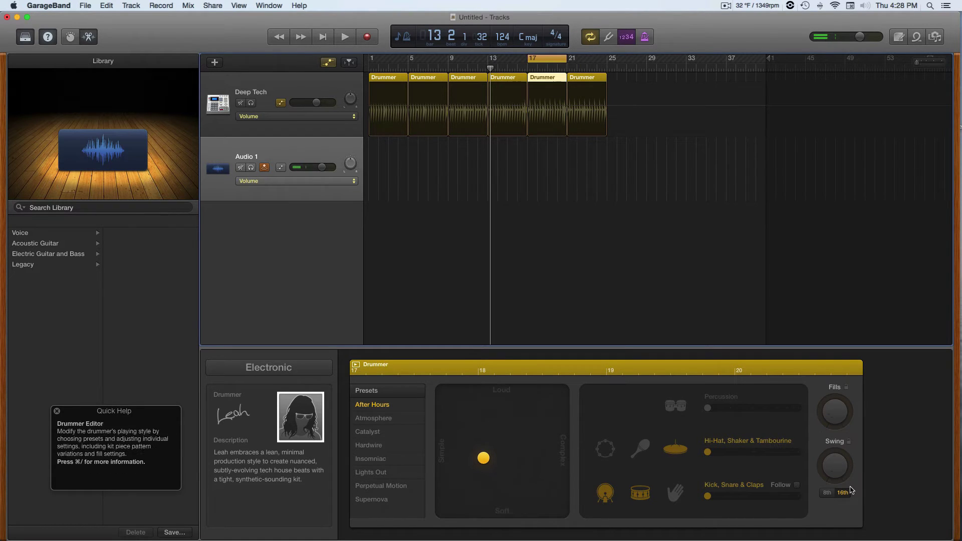
Step: Extend the cycle area to cover bars 17 to 25 and play the last two Drummer regions
click(594, 84)
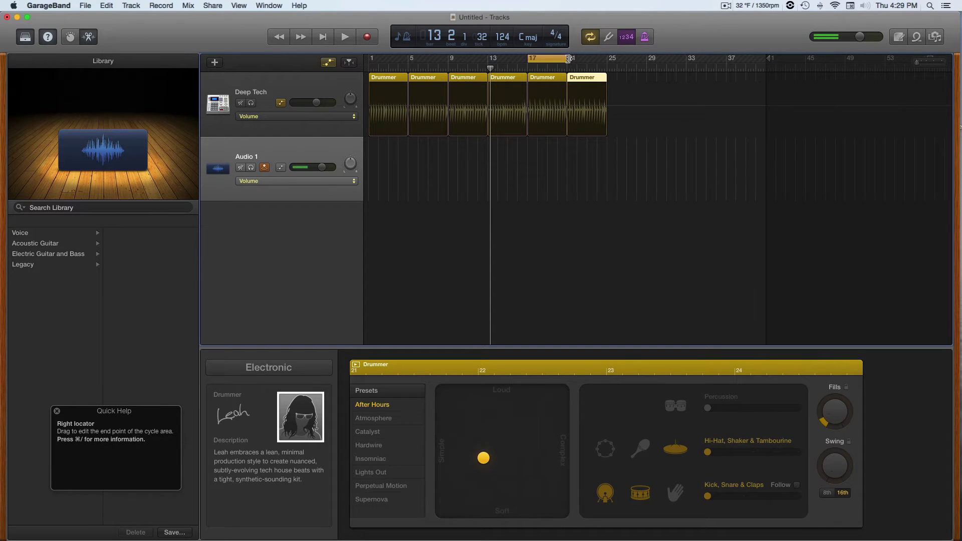
drag(565, 59, 610, 60)
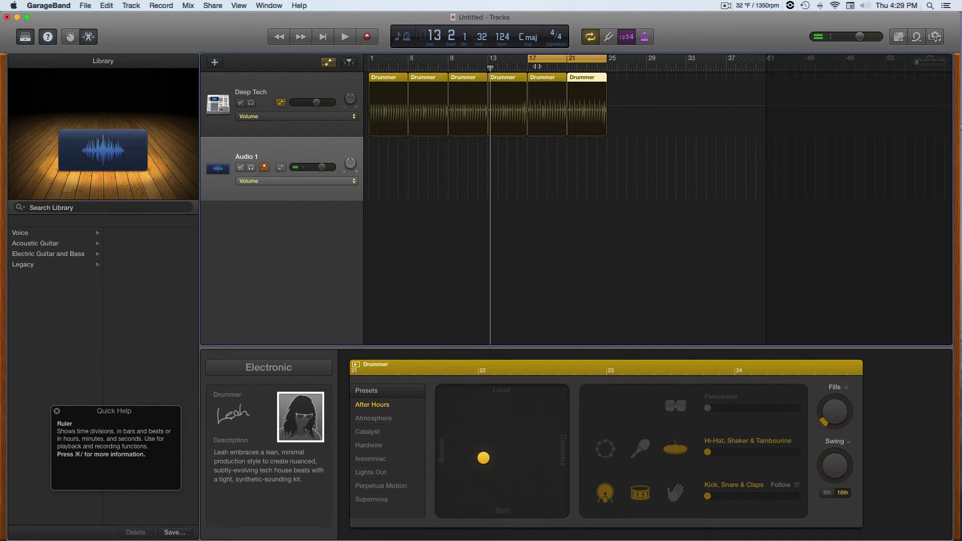
key(space)
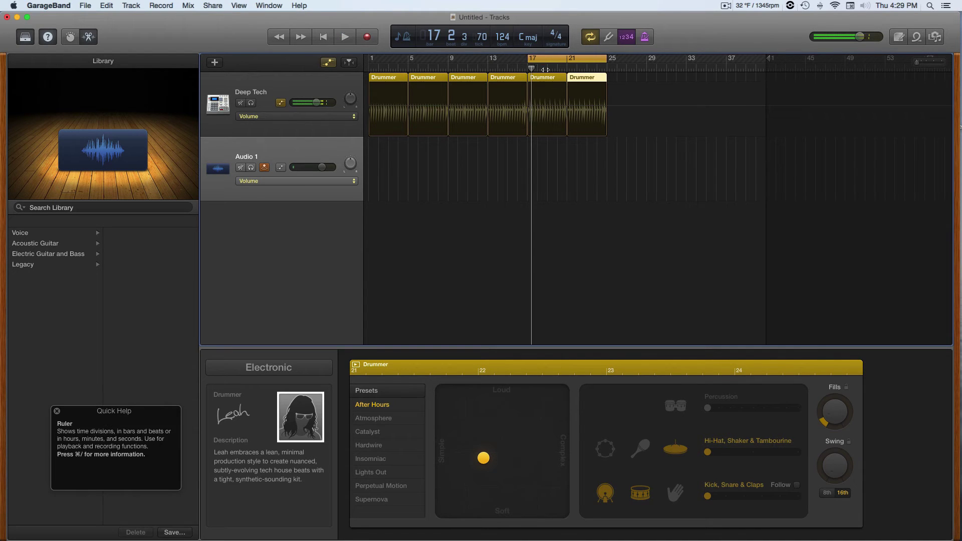
Step: Extend the cycle area back to bar 1, select all the Drummer regions and play the arrangement from the beginning
key(space)
drag(529, 59, 369, 59)
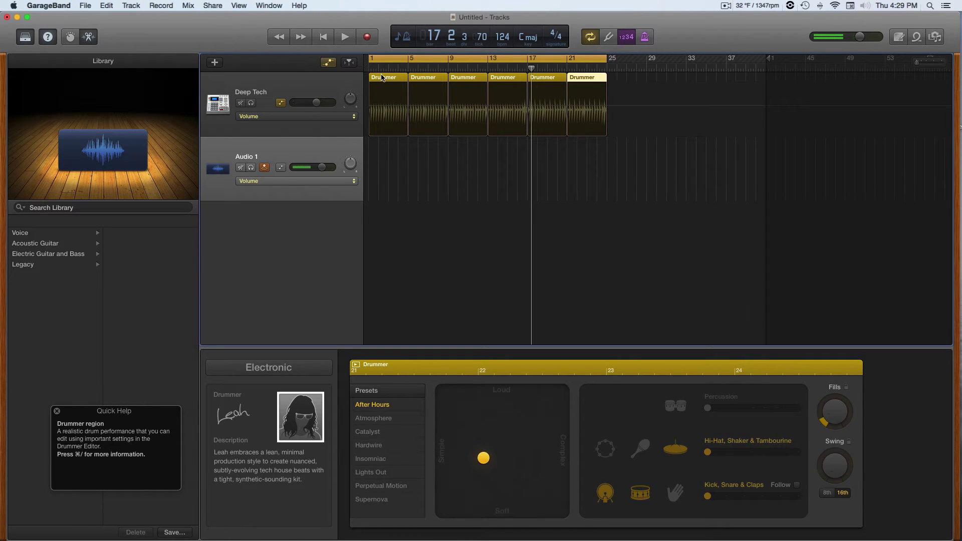
shift+click(425, 79)
shift+click(465, 80)
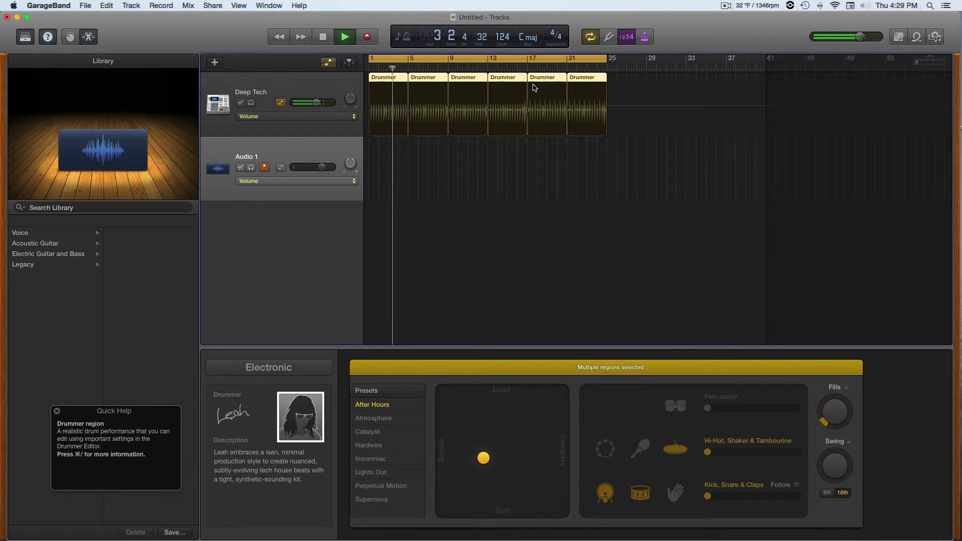
Step: Set the Deep Tech track's automation parameter to the Smart Controls Reverb and play the arrangement from bar 1
click(319, 116)
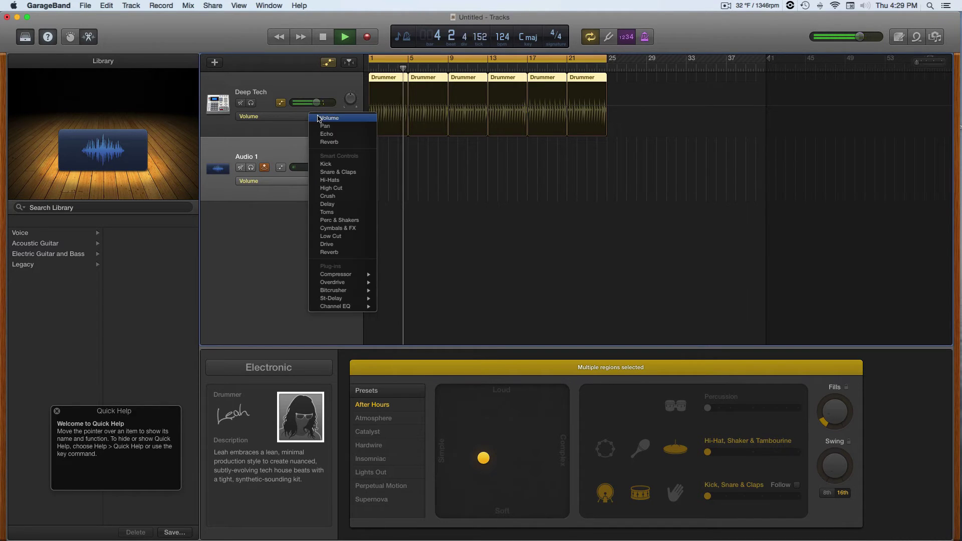
click(279, 118)
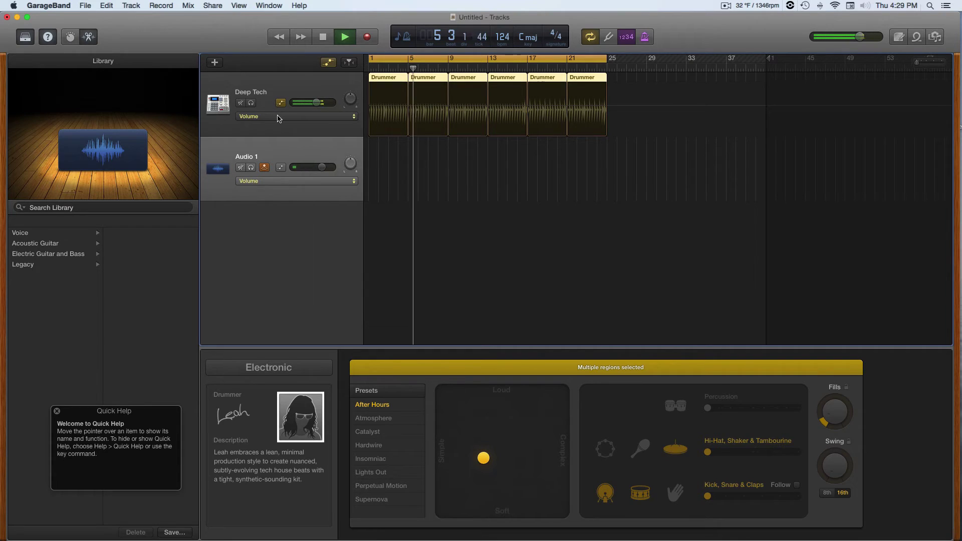
key(space)
click(279, 118)
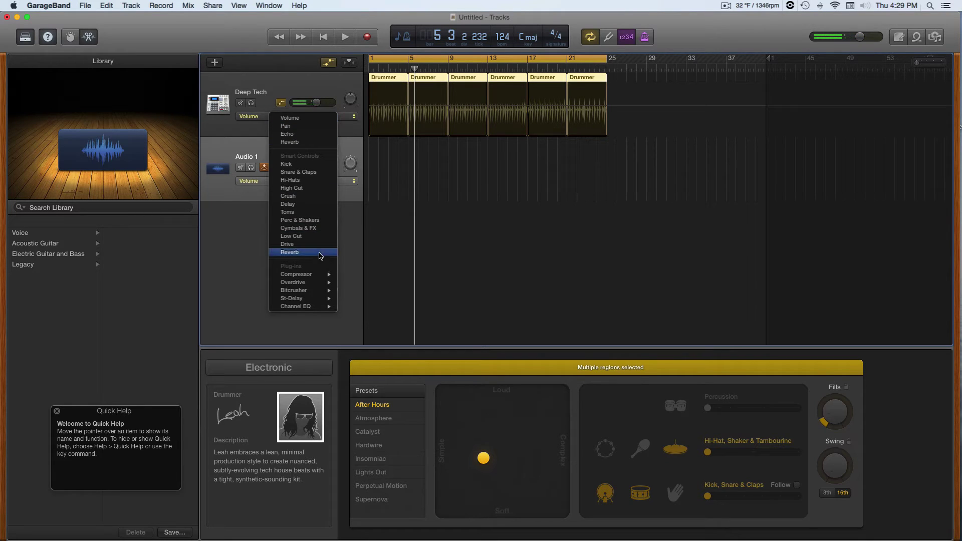
click(321, 253)
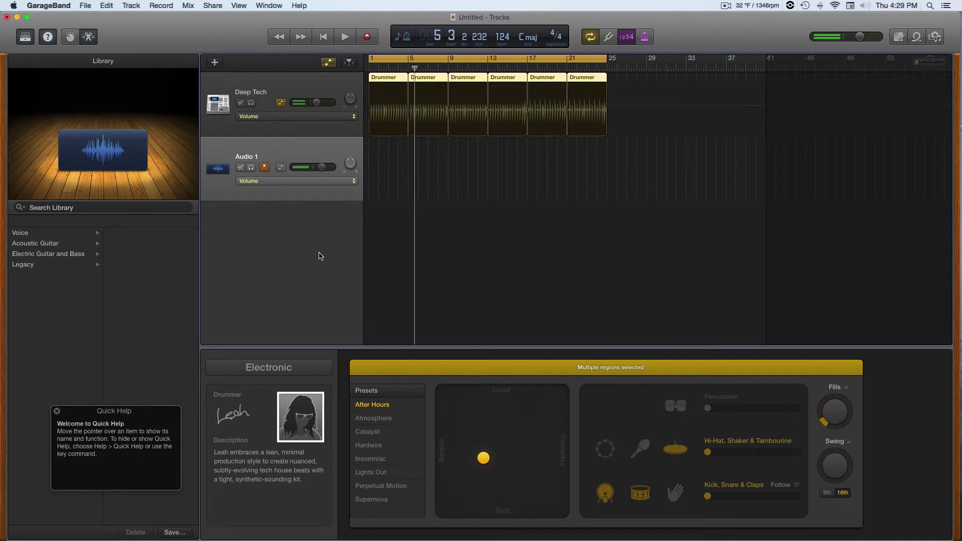
click(291, 118)
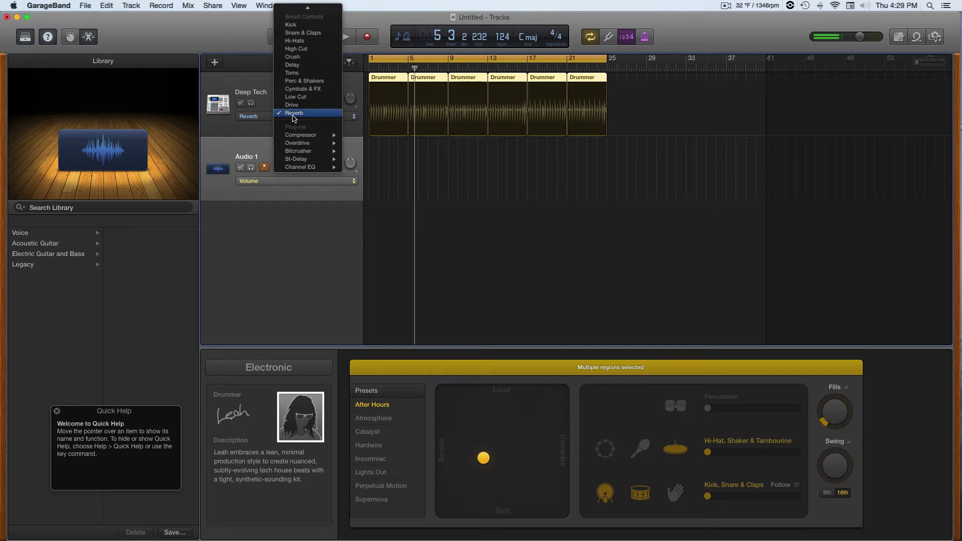
click(264, 123)
key(space)
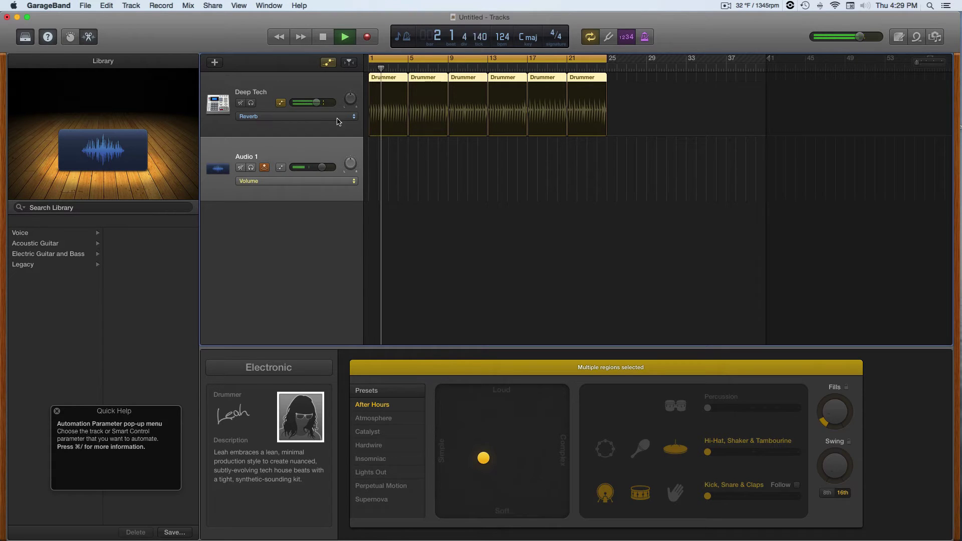
click(318, 120)
click(318, 122)
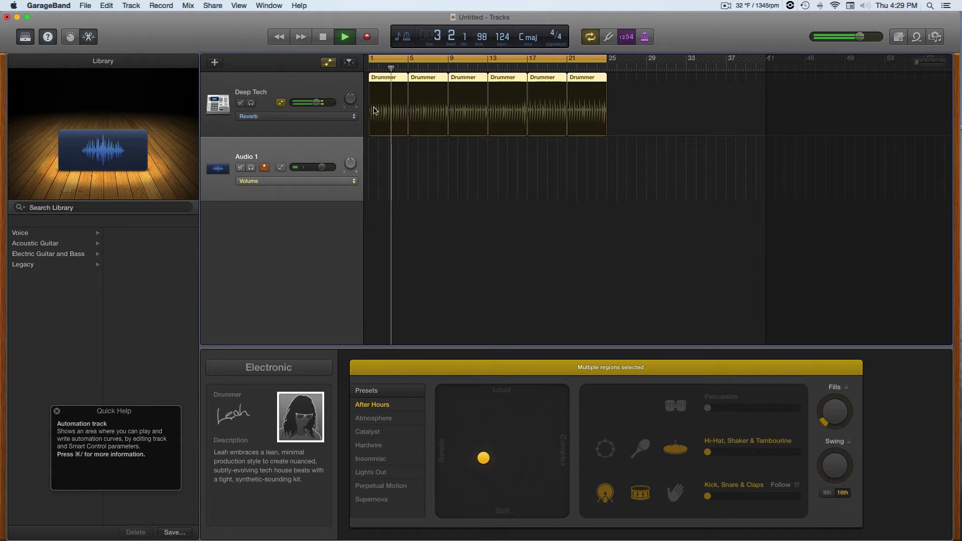
Step: Select the Deep Tech track and add a Reverb automation point at bar 1, raised slightly above the minimum
click(282, 93)
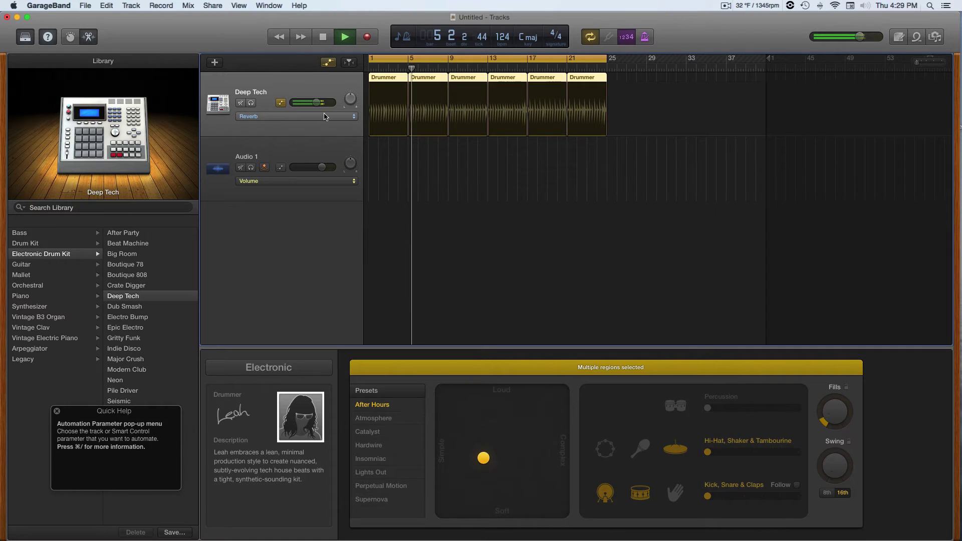
key(a)
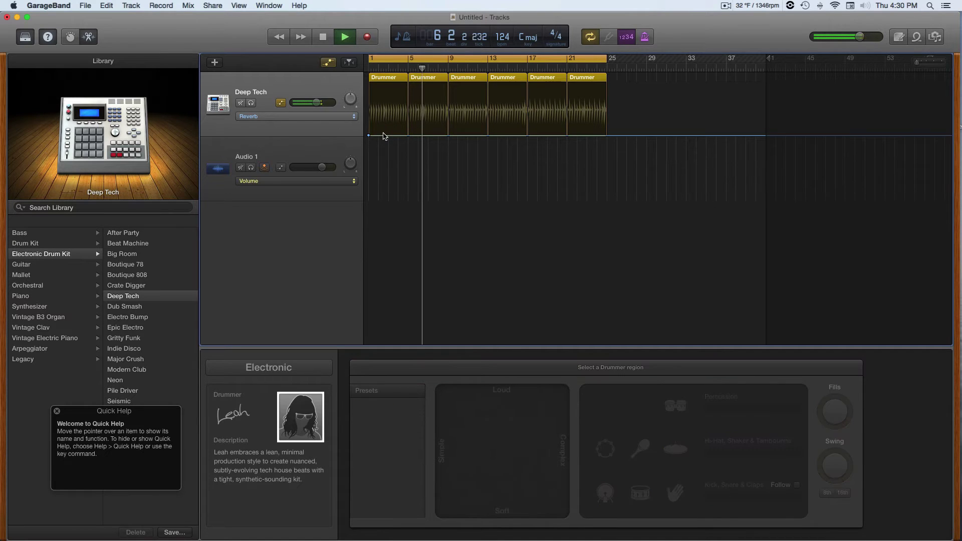
drag(368, 129, 368, 125)
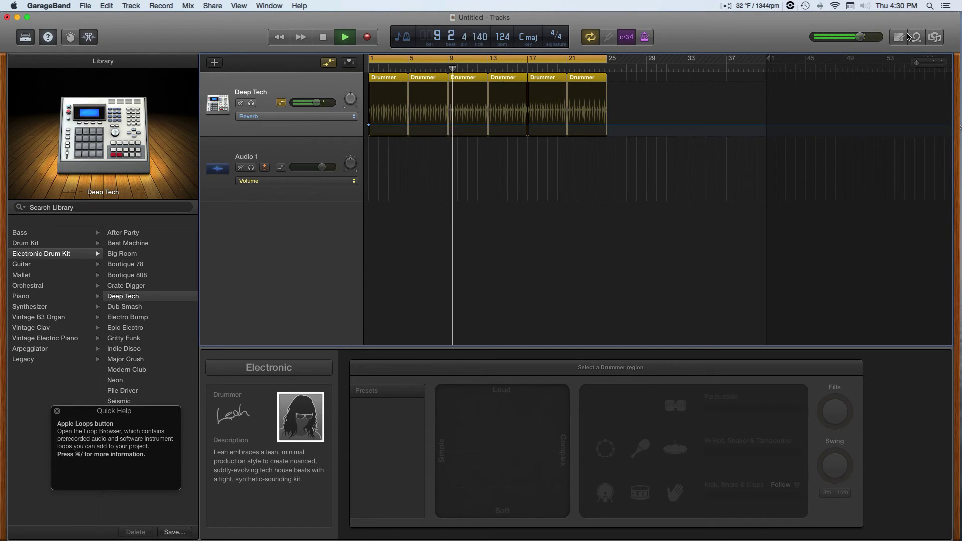
click(934, 37)
click(917, 38)
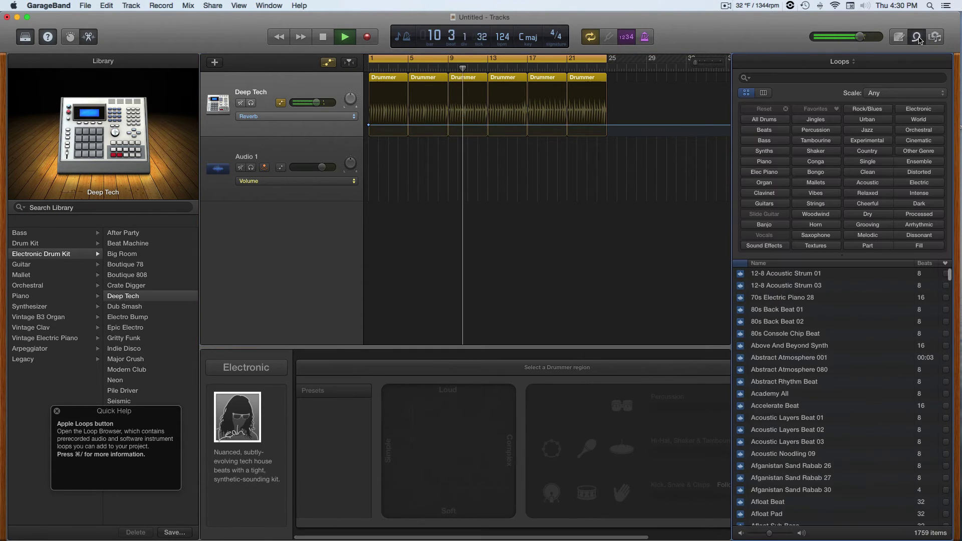
click(917, 37)
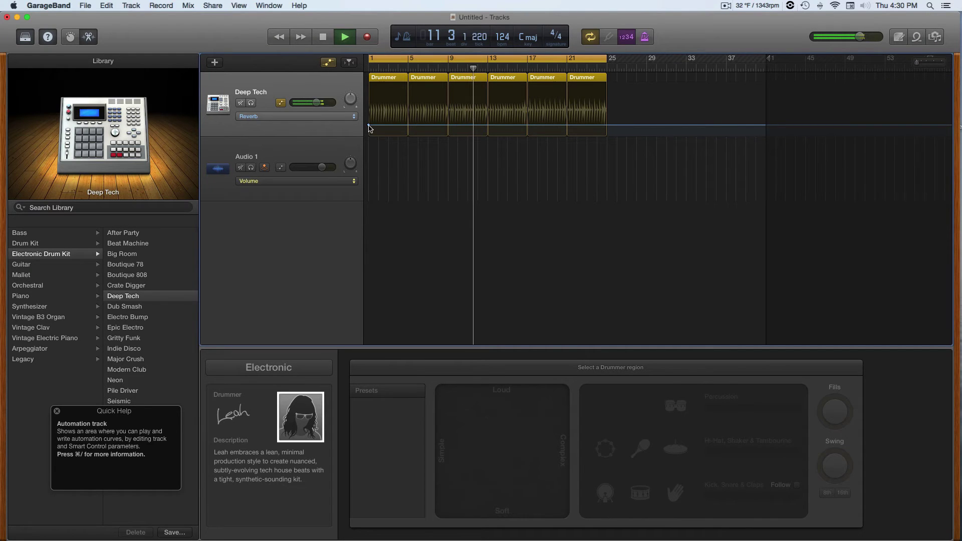
Step: Lower the Deep Tech track's Reverb automation point at bar 1 to about -29.8 dB
drag(368, 125, 368, 129)
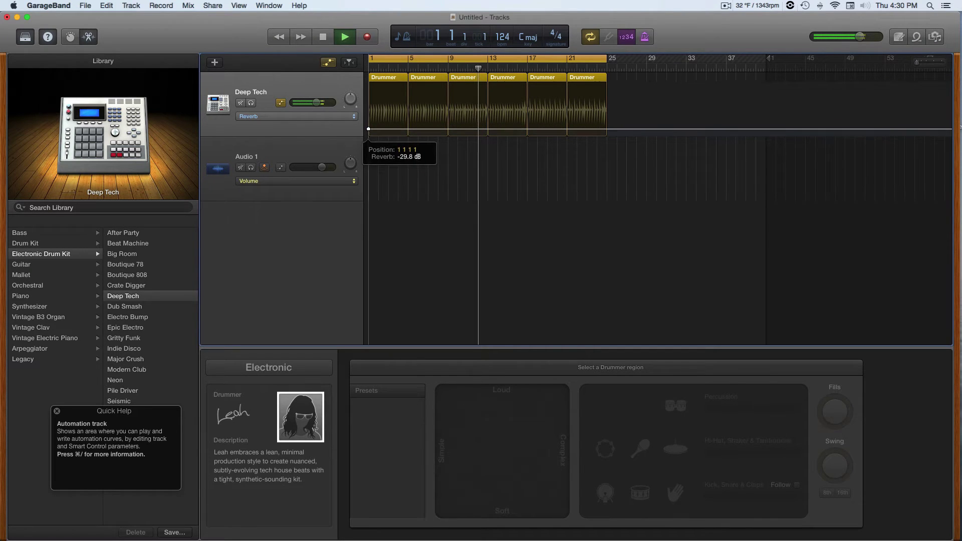
click(307, 116)
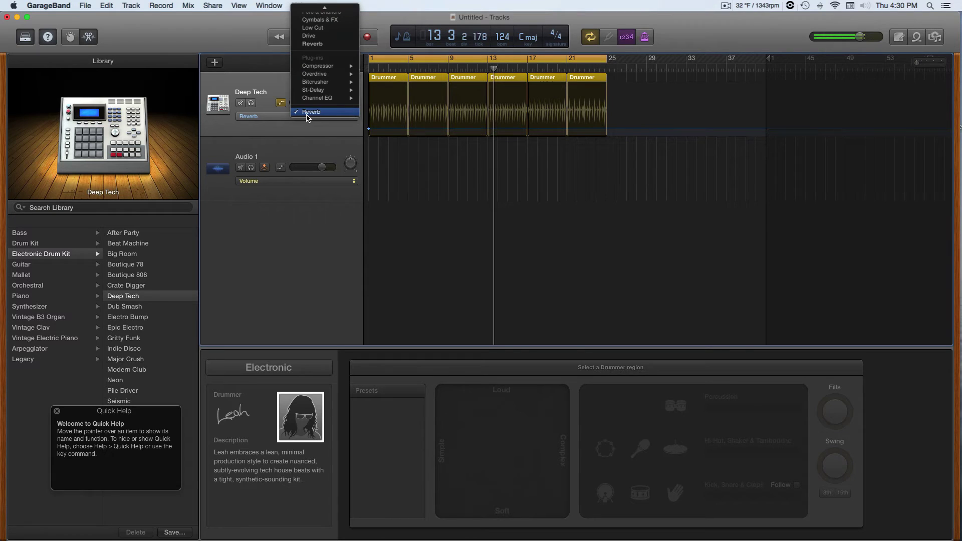
click(263, 114)
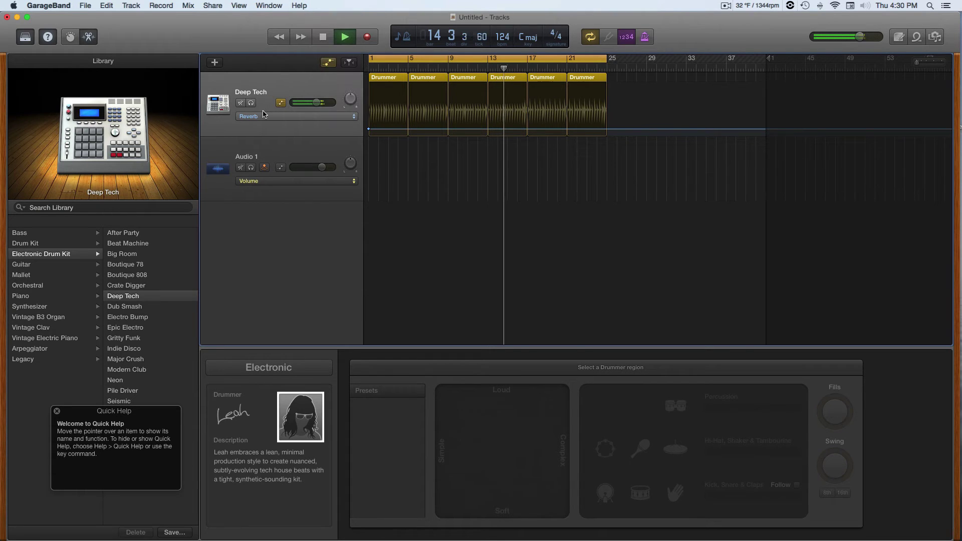
click(289, 155)
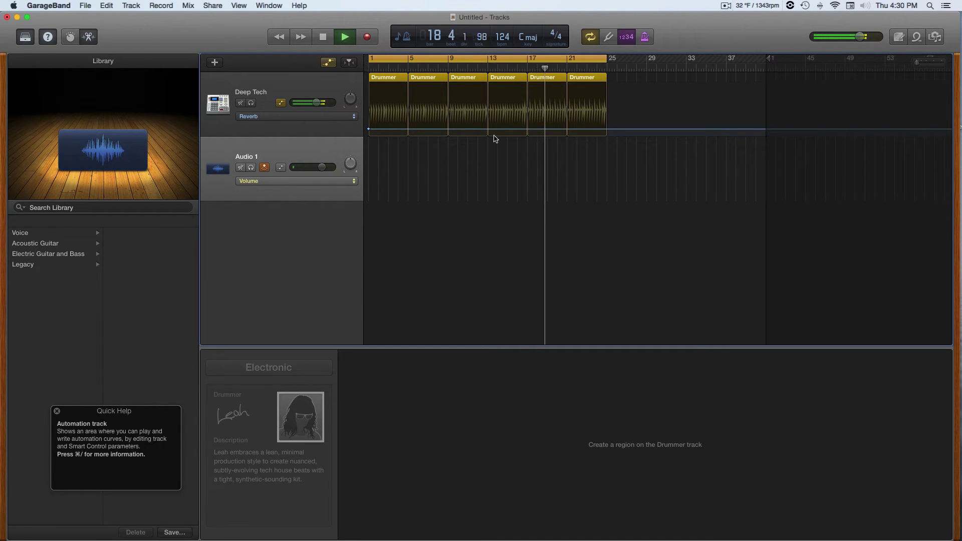
Step: Copy the bar 21 Drummer region to bars 25 and 29 and set the cycle area to bars 25 to 33
click(581, 77)
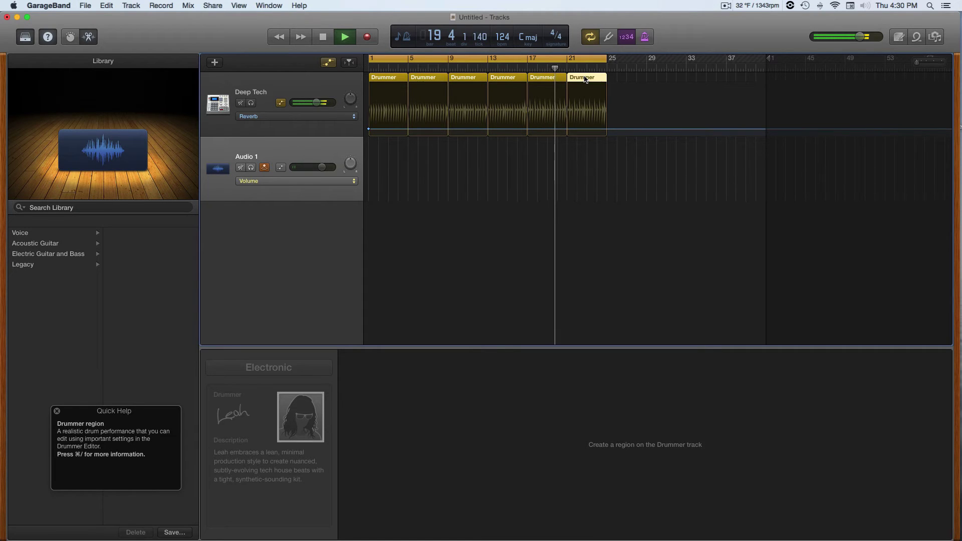
double_click(581, 79)
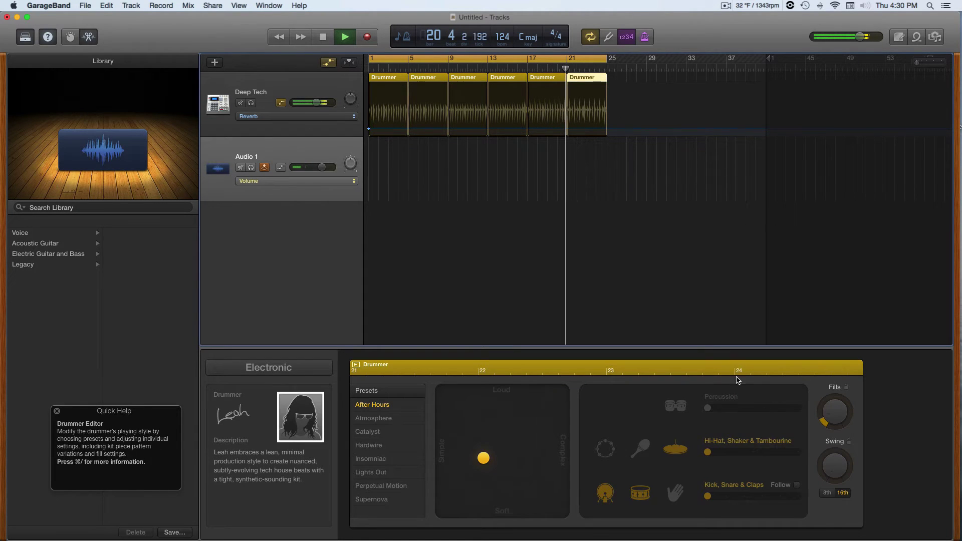
key(space)
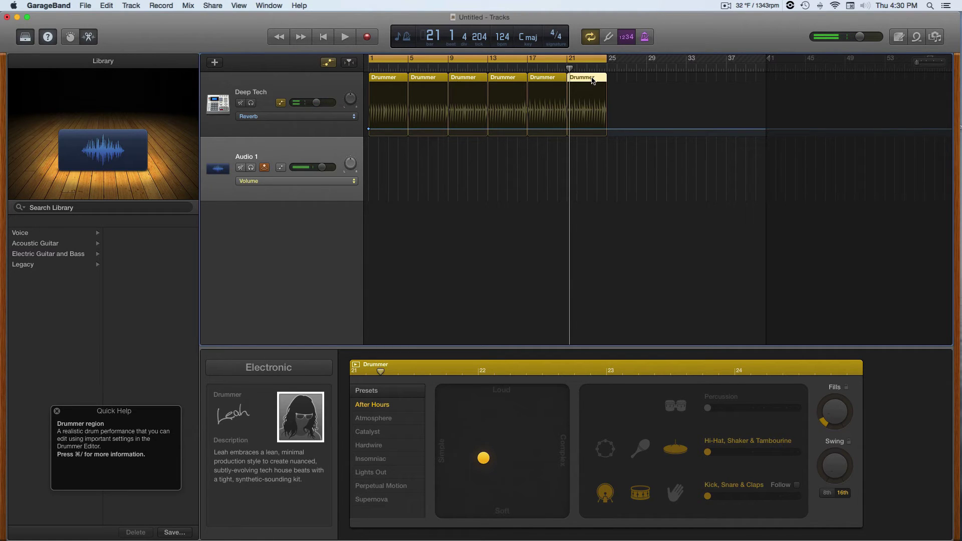
drag(619, 79, 674, 85)
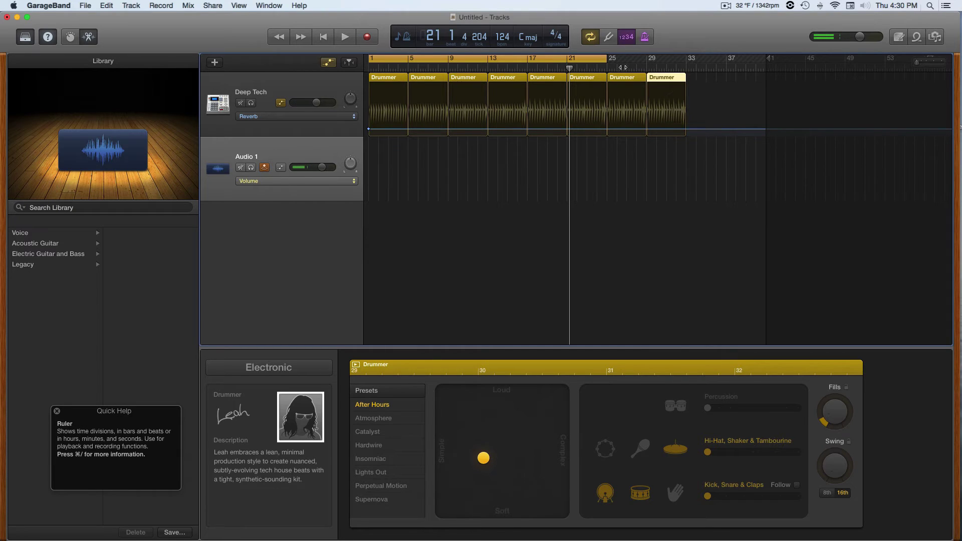
drag(604, 63, 686, 60)
drag(527, 60, 607, 62)
Step: Give the bar 25 and bar 29 Drummer regions shaker, claps and more complexity, and remove the fills from the bar 25 region
click(638, 78)
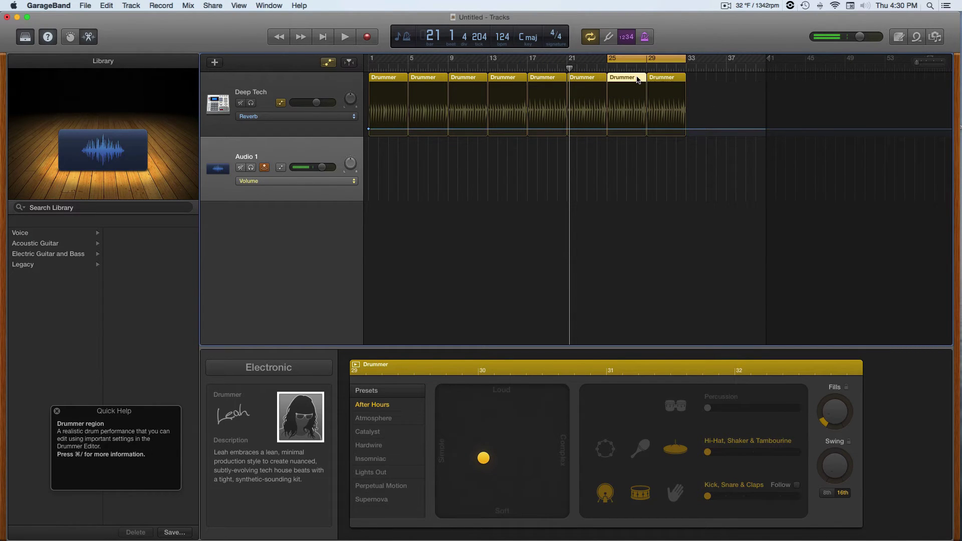
shift+click(680, 82)
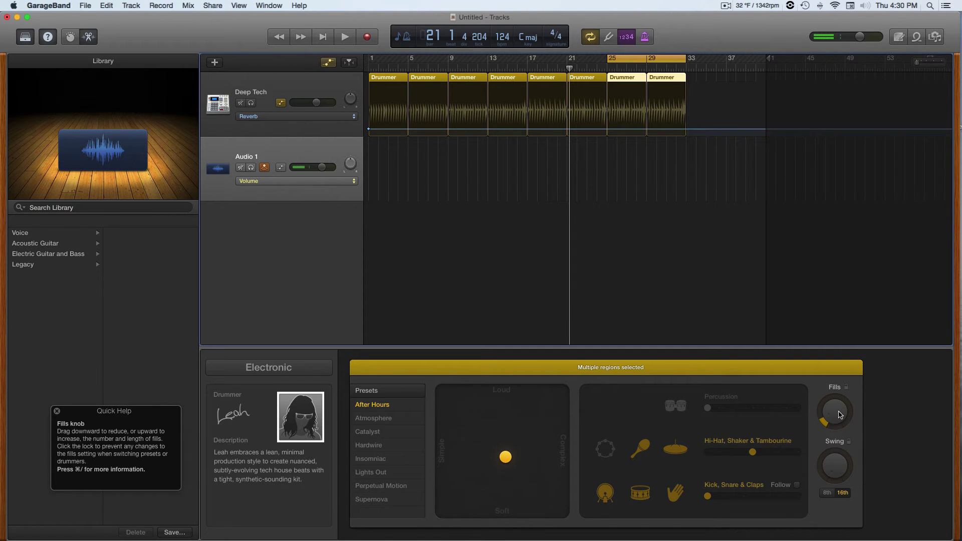
click(621, 100)
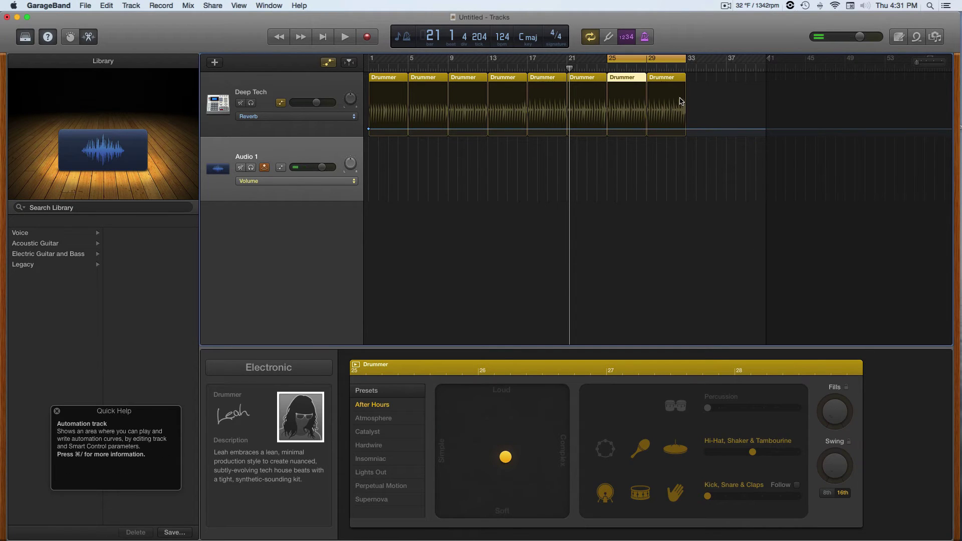
key(Right)
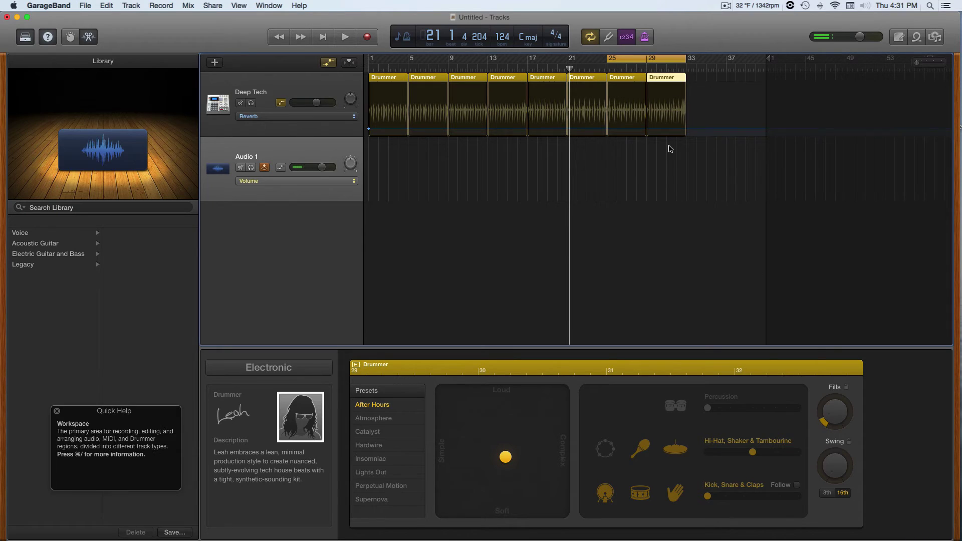
Step: Audition the bar 25 and bar 29 Drummer regions and extend the cycle area back to bar 1
key(space)
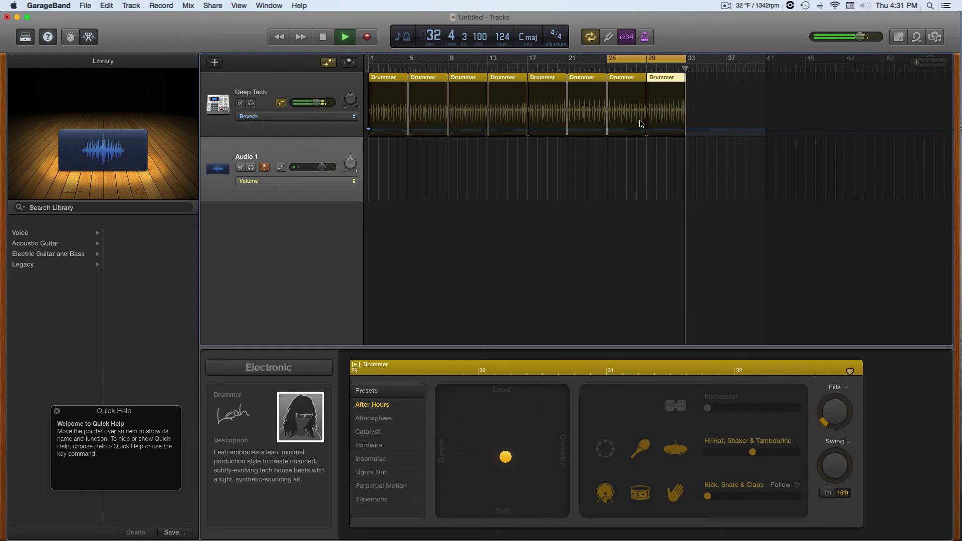
key(space)
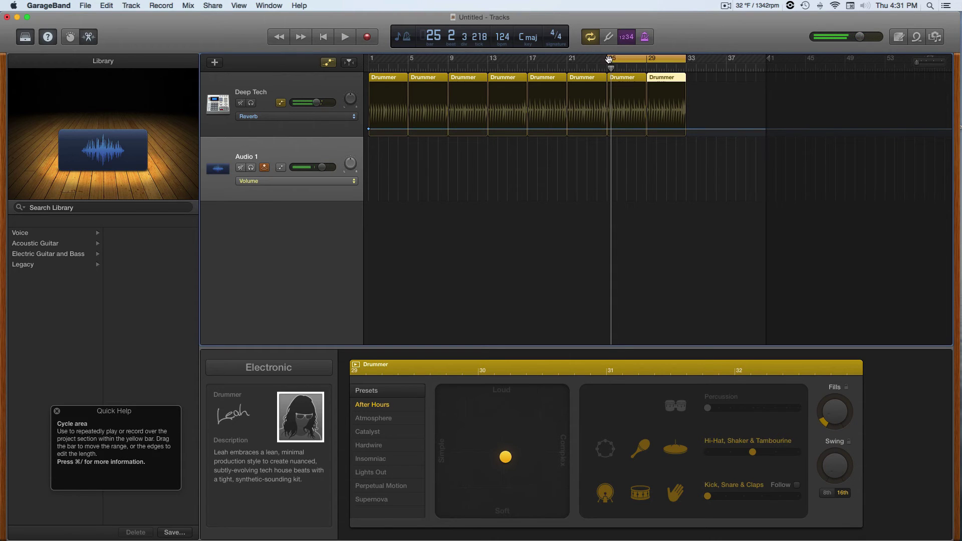
drag(608, 59, 370, 61)
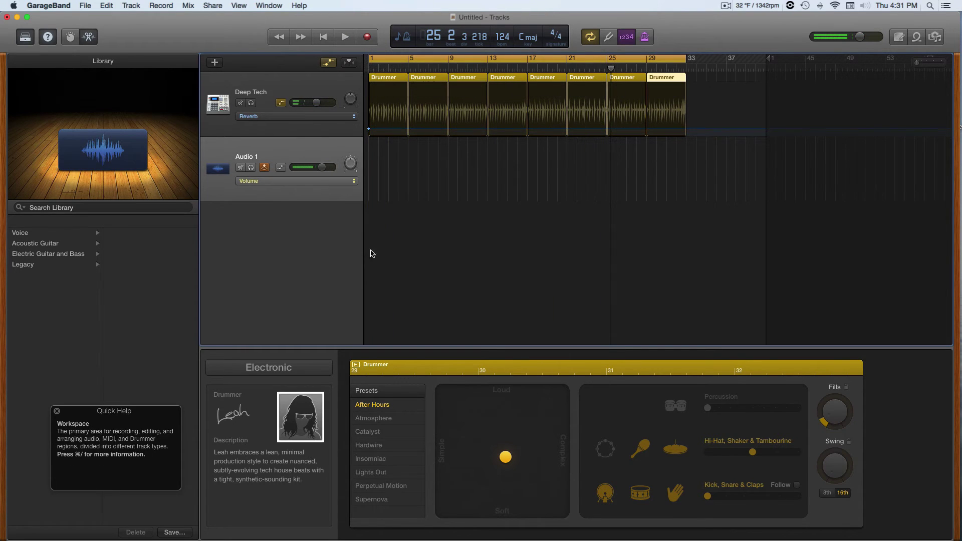
click(302, 93)
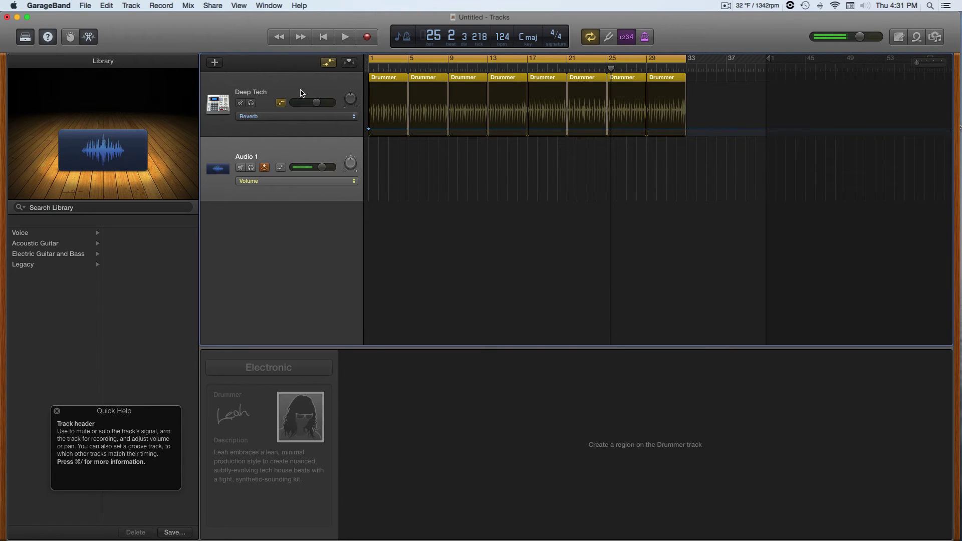
Step: Create a new software instrument track below the Audio 1 track
click(132, 5)
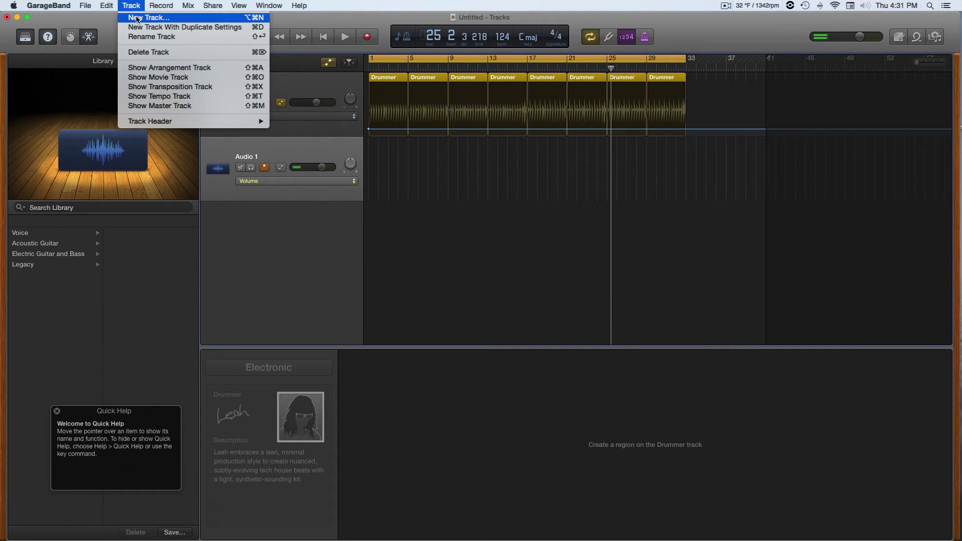
click(137, 19)
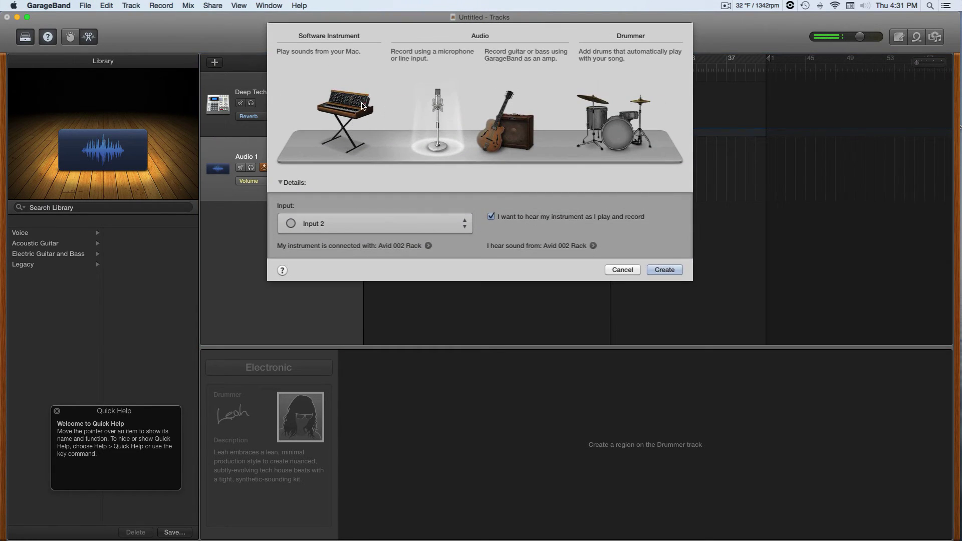
click(364, 106)
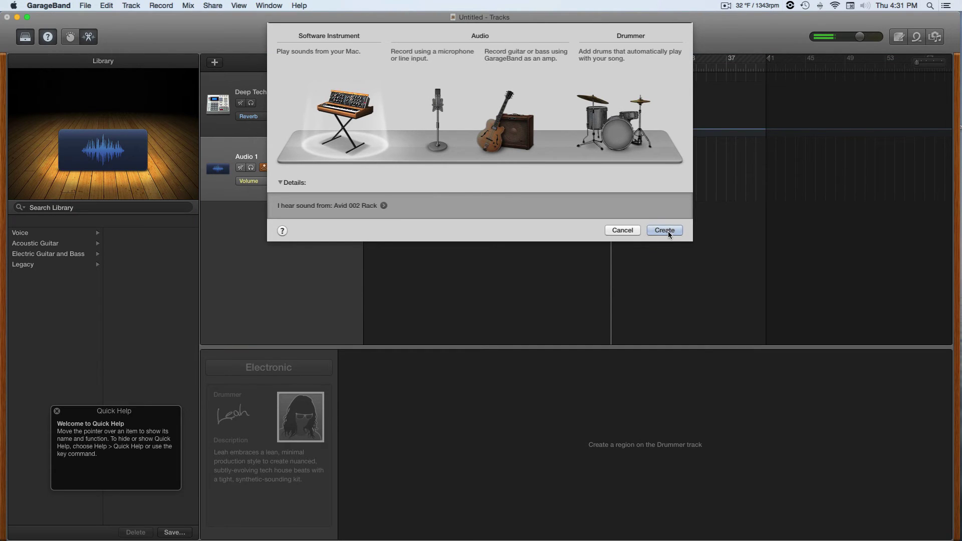
click(669, 232)
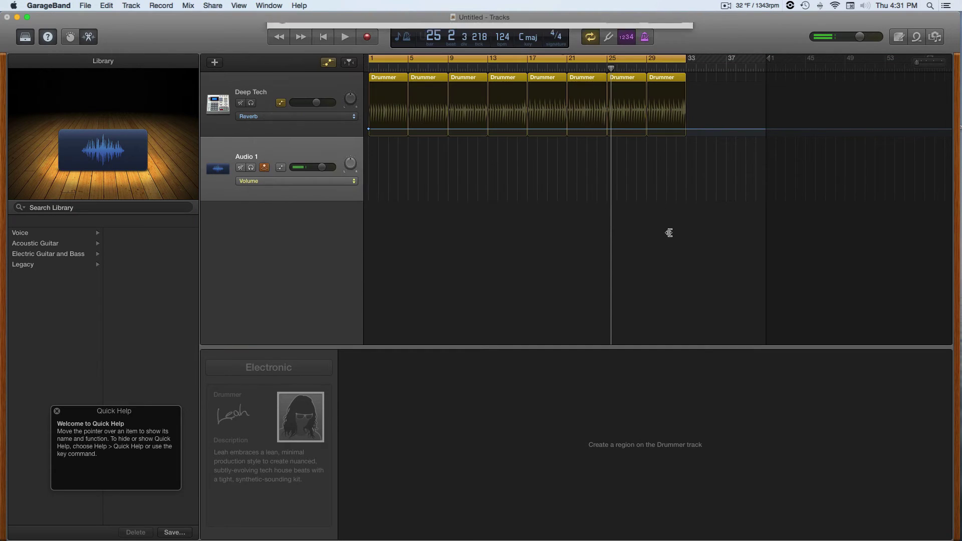
click(264, 167)
Step: Load the Agile Synth Bass patch from the Synthesizer Bass category onto the new software instrument track
click(29, 234)
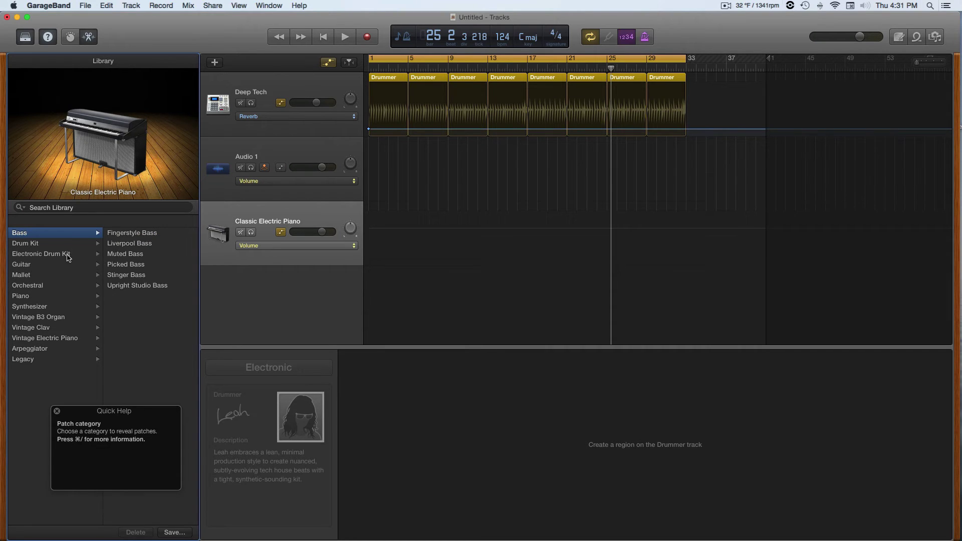
click(68, 311)
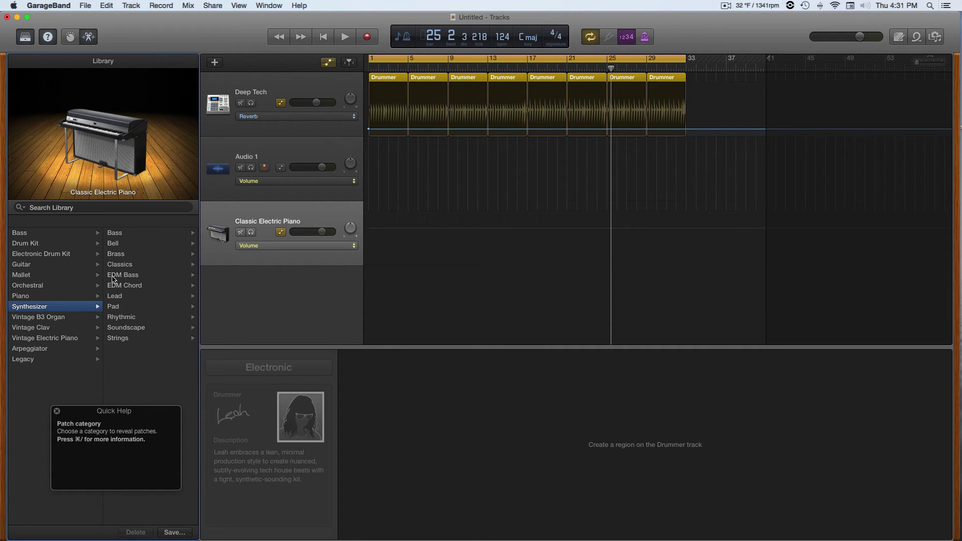
click(125, 233)
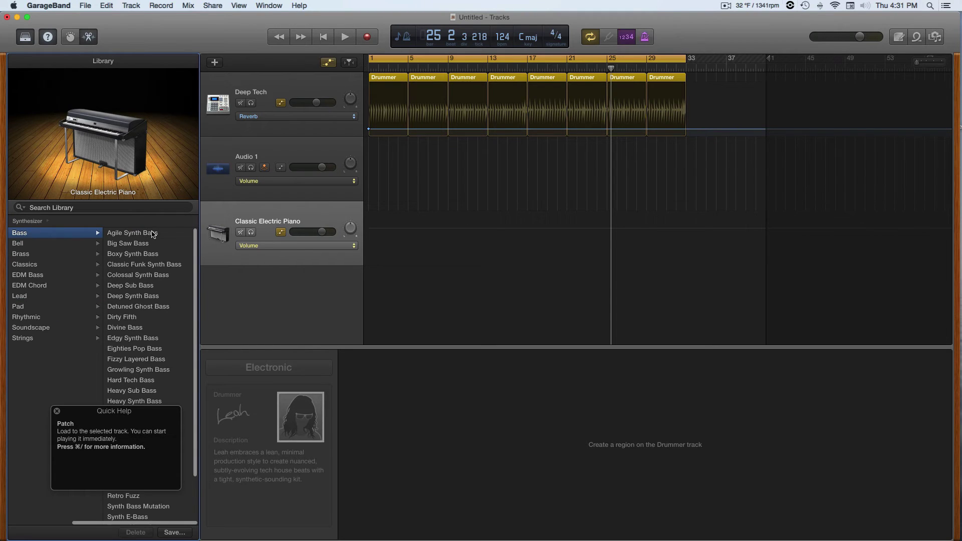
click(149, 234)
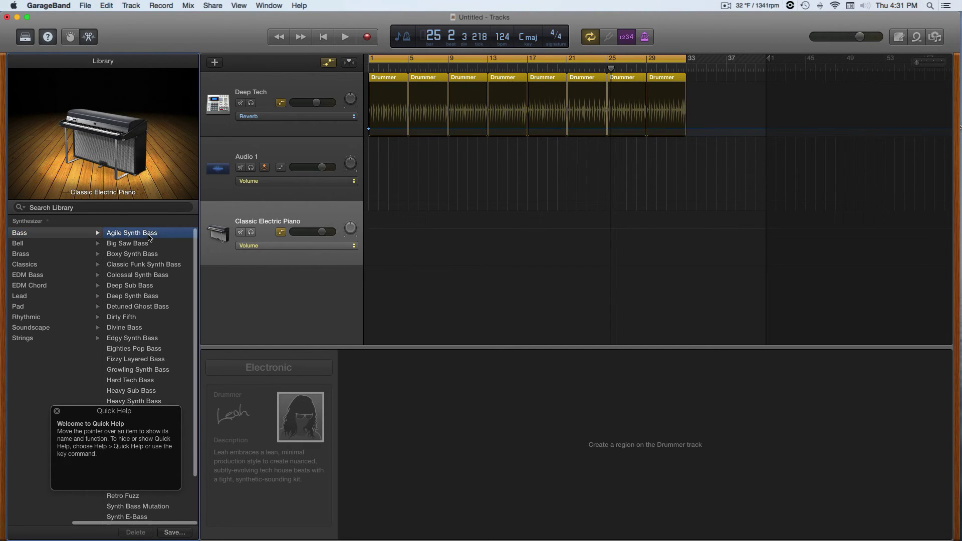
Step: Lower the Agile Synth Bass track's volume and record a bass part on it from bar 3 to about bar 14
click(288, 158)
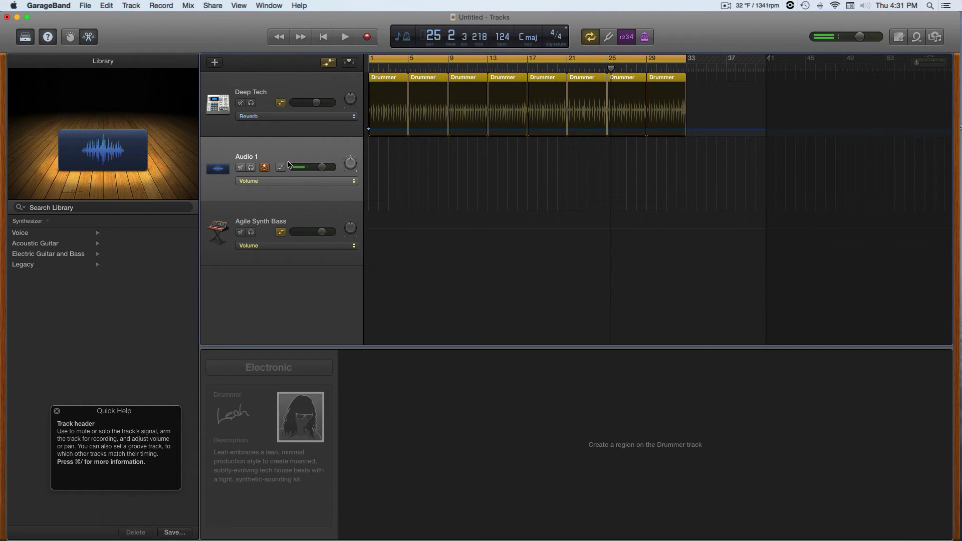
click(260, 216)
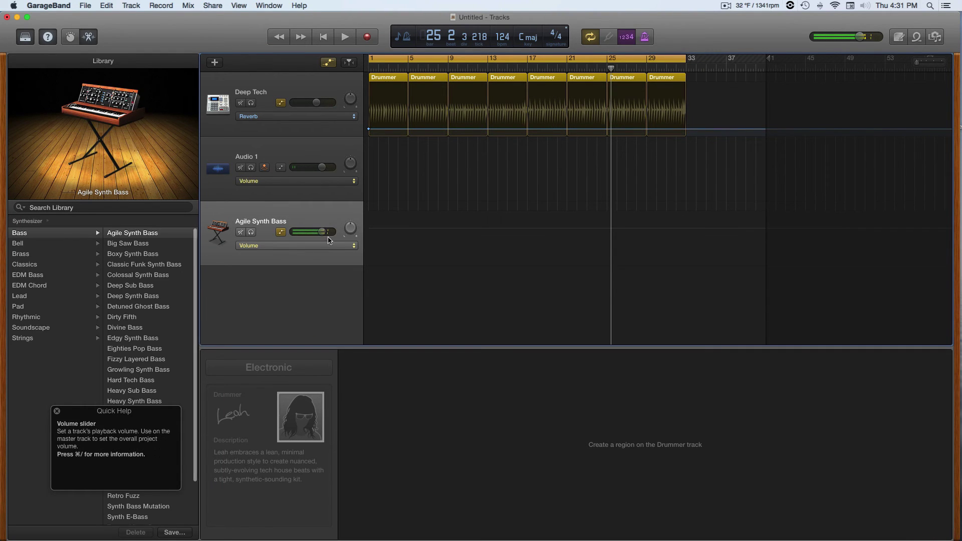
drag(322, 231, 306, 232)
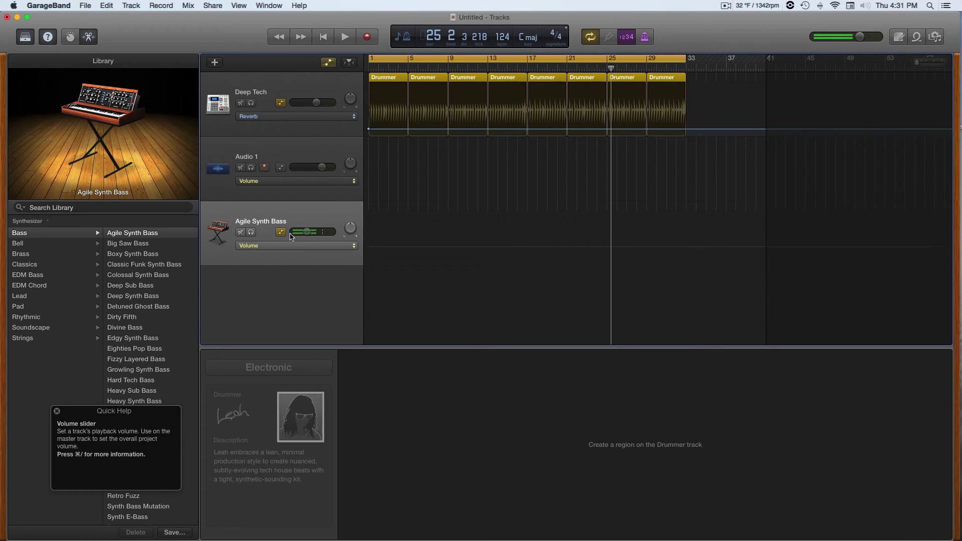
click(367, 40)
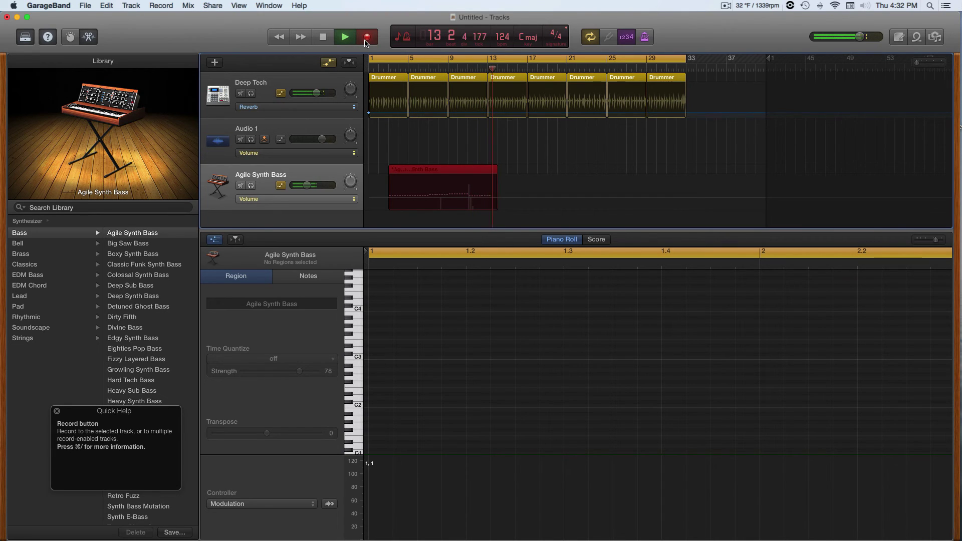
click(366, 38)
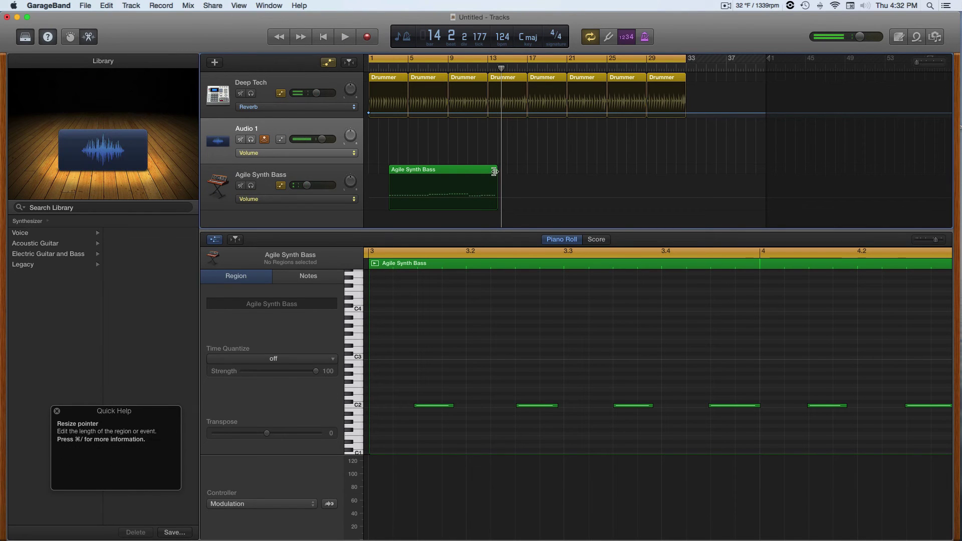
Step: Shorten the recorded Agile Synth Bass region to end at bar 11 and quantize it to 1/16 Note with strength 89
drag(495, 177, 446, 192)
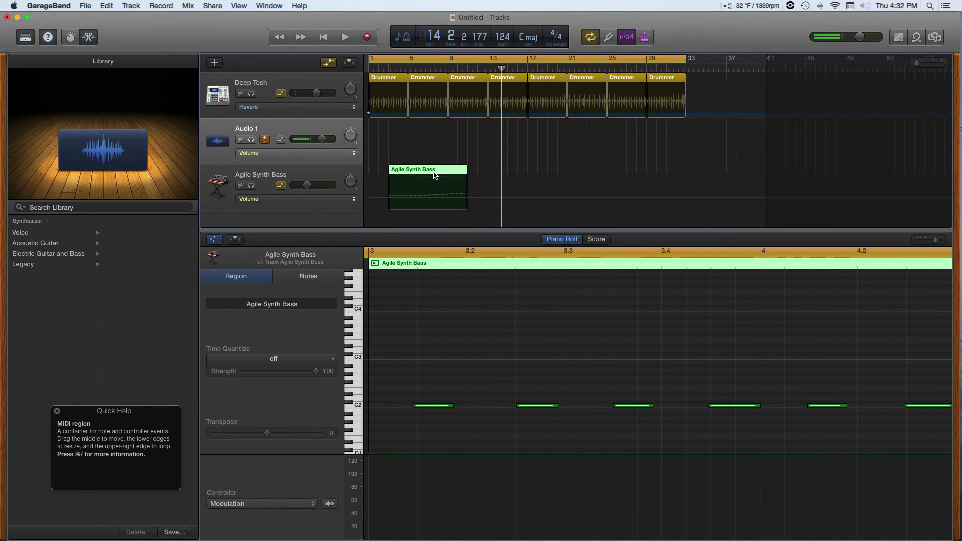
scroll(460, 363, down, 3)
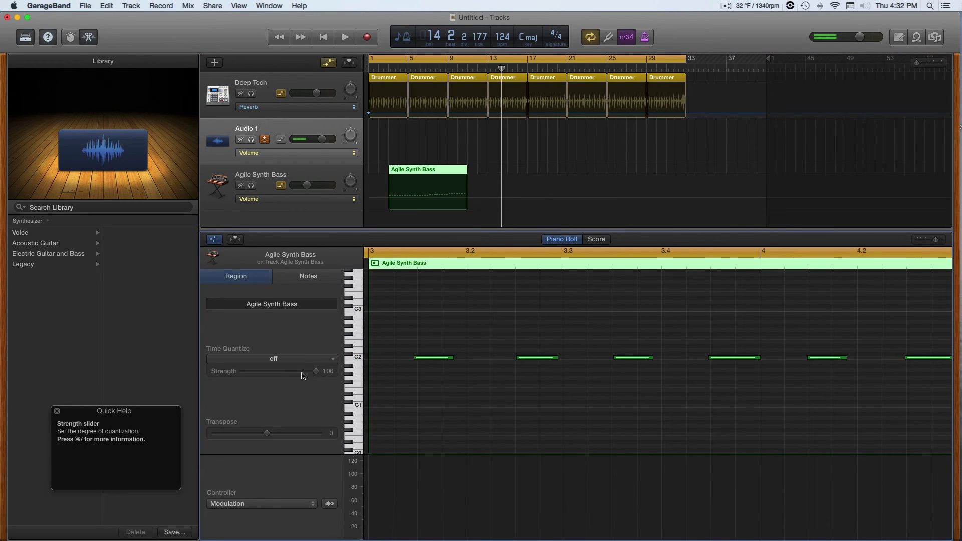
click(299, 360)
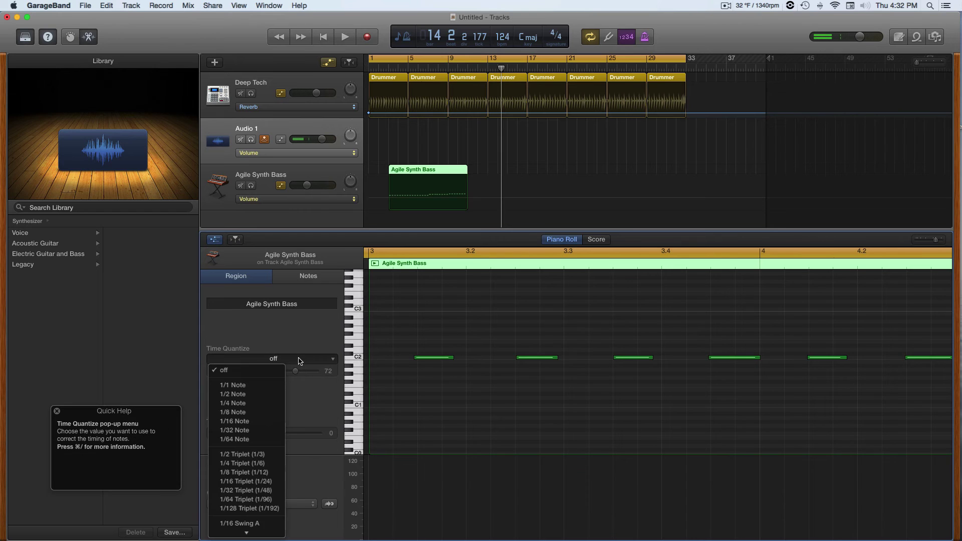
click(255, 420)
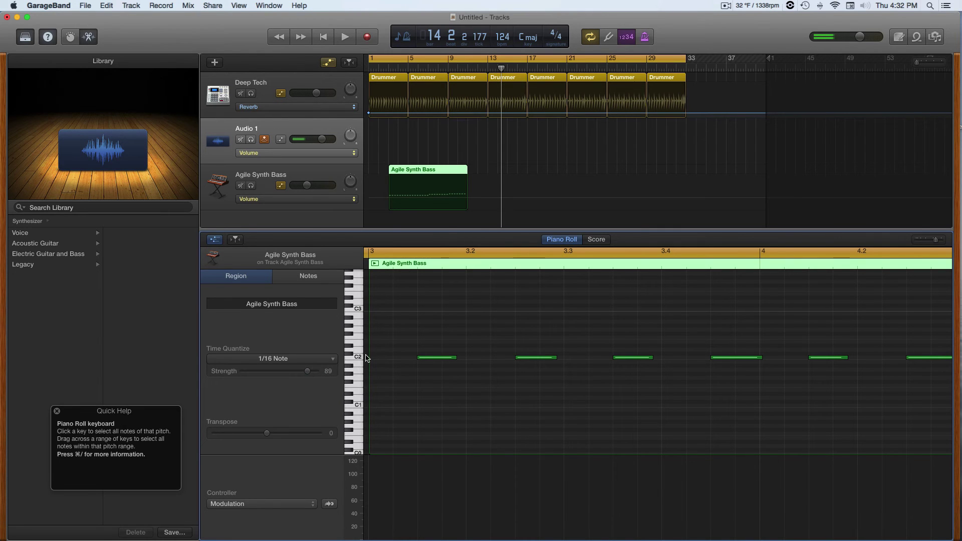
Step: Enlarge the tracks area and move the Agile Synth Bass region to start at bar 1
scroll(454, 367, left, 5)
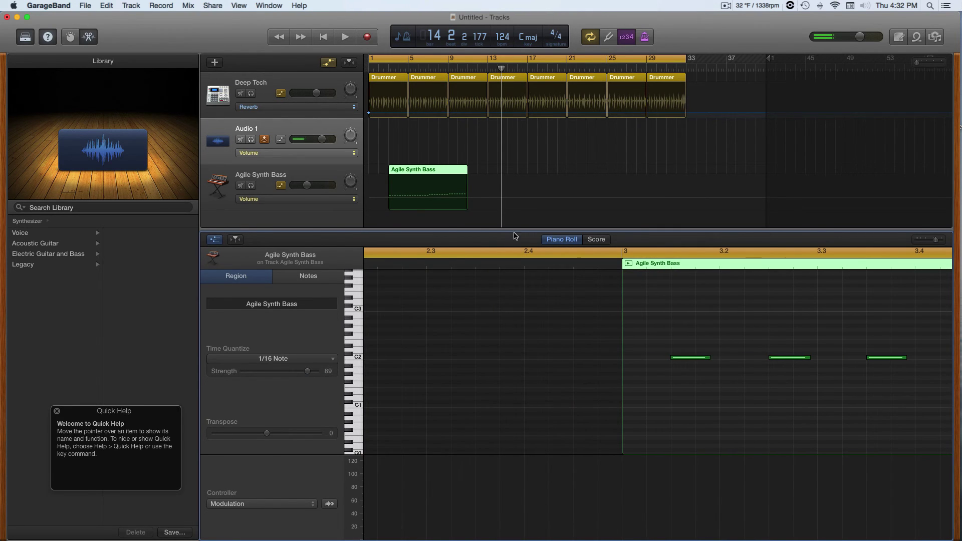
drag(513, 244, 513, 300)
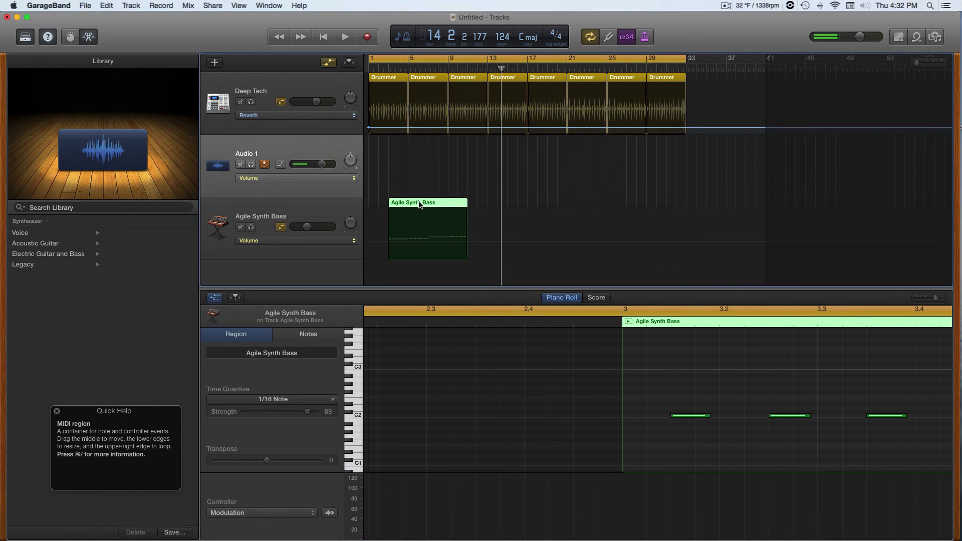
drag(429, 203, 410, 205)
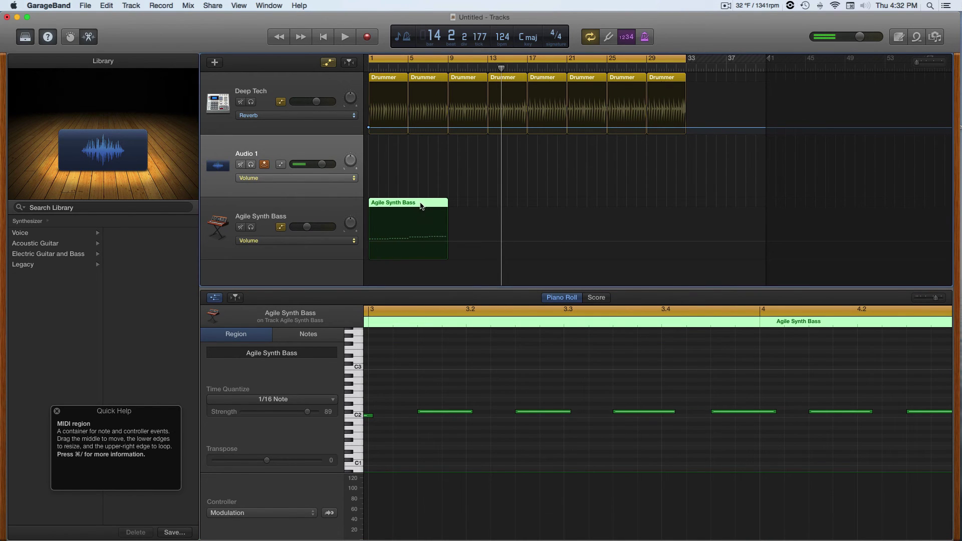
click(424, 209)
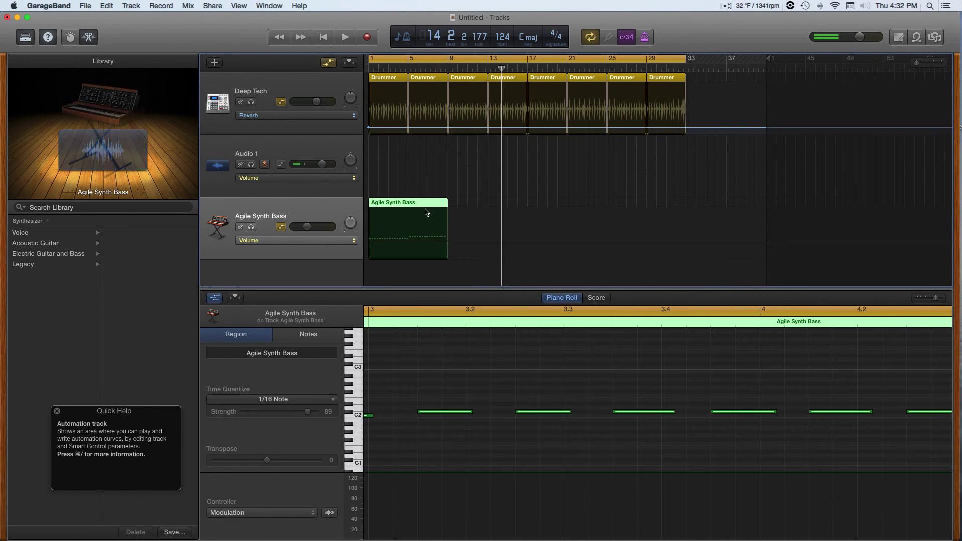
click(332, 159)
mouse_move(401, 206)
mouse_down()
mouse_move(470, 207)
mouse_move(401, 206)
mouse_up()
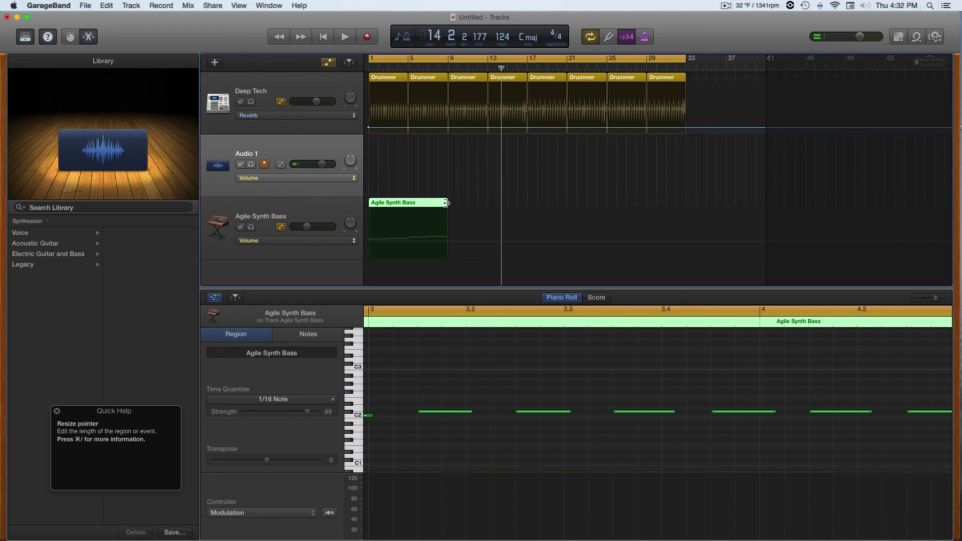
Step: Copy the bar 1 Agile Synth Bass region to bars 9, 17 and 25 so the part reaches bar 33
drag(444, 202, 680, 202)
key(super+z)
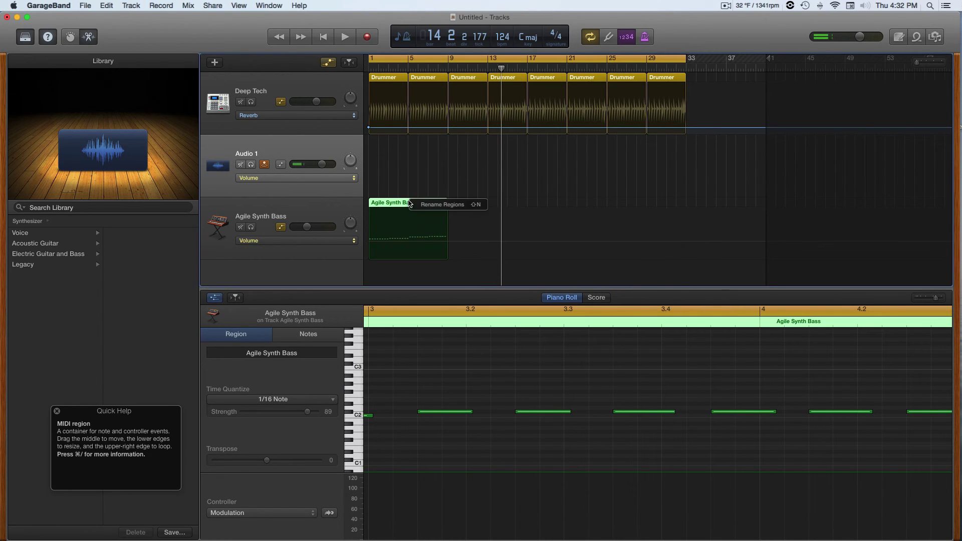
drag(420, 206, 639, 206)
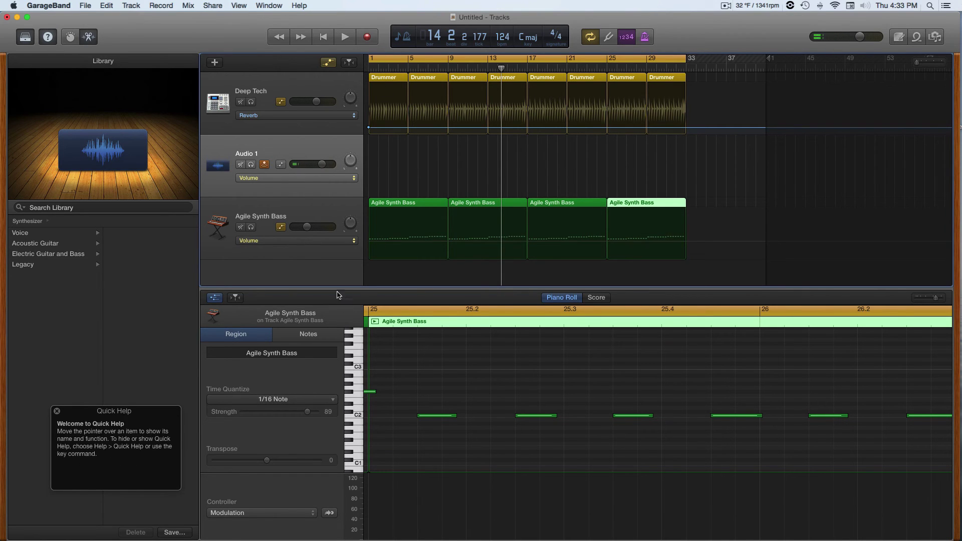
Step: Switch the Agile Synth Bass track's automation to Reverb and add a starting point at bar 1
click(299, 241)
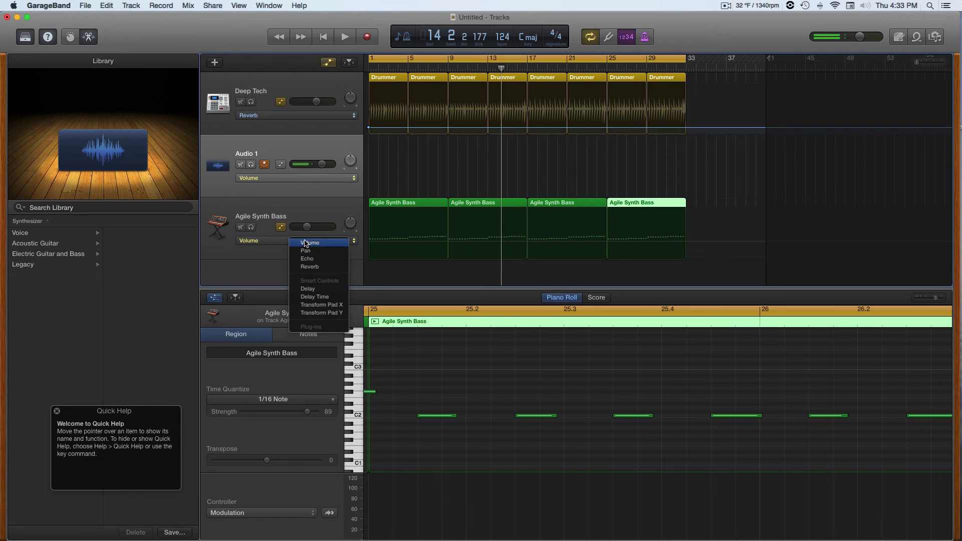
click(310, 267)
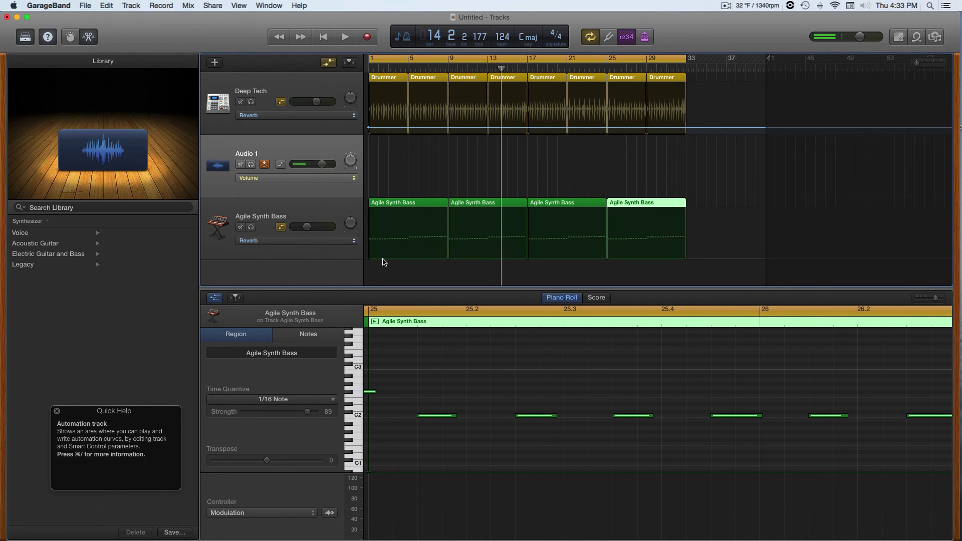
click(328, 254)
click(377, 260)
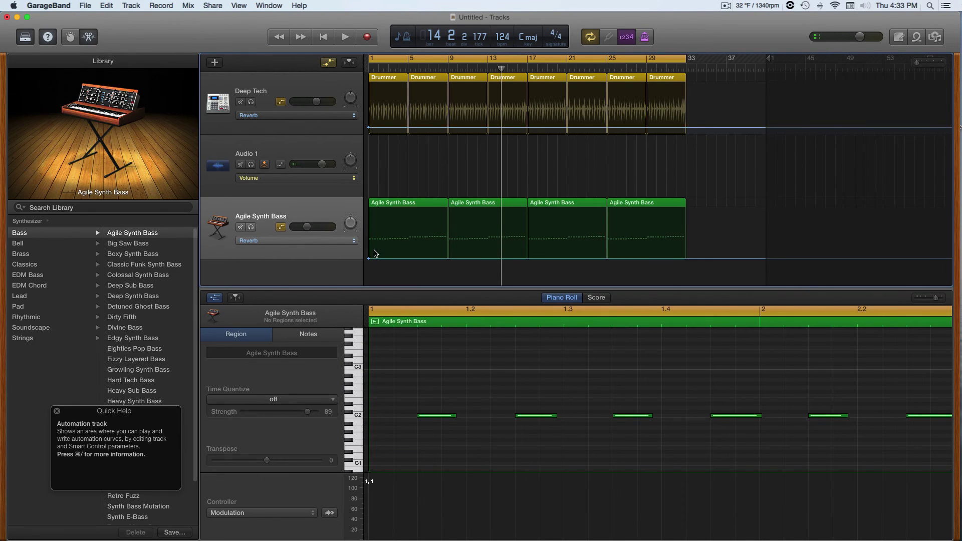
Step: Build a Reverb ramp rising from bar 17 to just before bar 25, drop it to -63.0 dB at bar 25, and lower the peak slightly
click(600, 258)
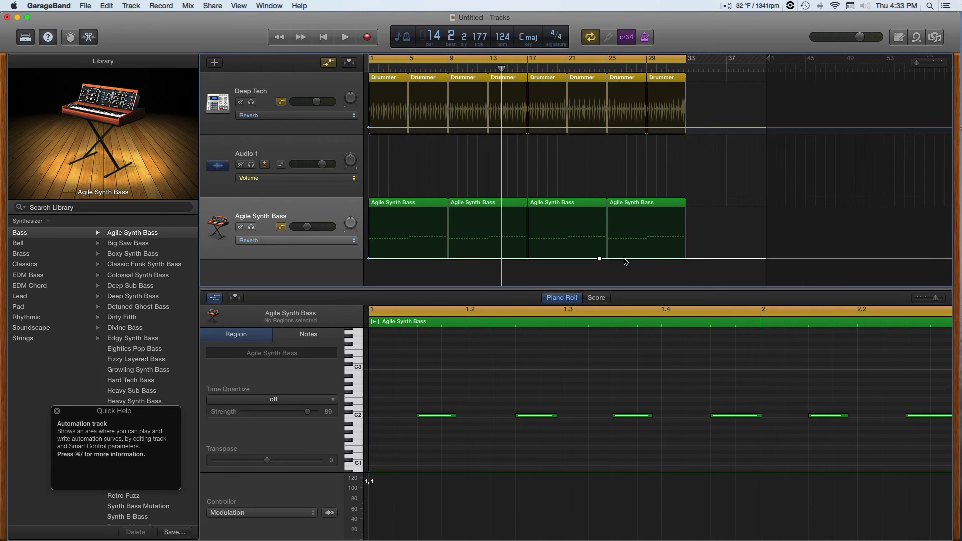
mouse_move(599, 259)
mouse_down()
mouse_move(615, 258)
mouse_move(556, 258)
mouse_move(576, 260)
mouse_move(612, 232)
mouse_move(594, 225)
mouse_move(609, 216)
mouse_move(621, 223)
mouse_move(602, 254)
mouse_move(604, 209)
mouse_move(616, 210)
mouse_move(609, 261)
mouse_up()
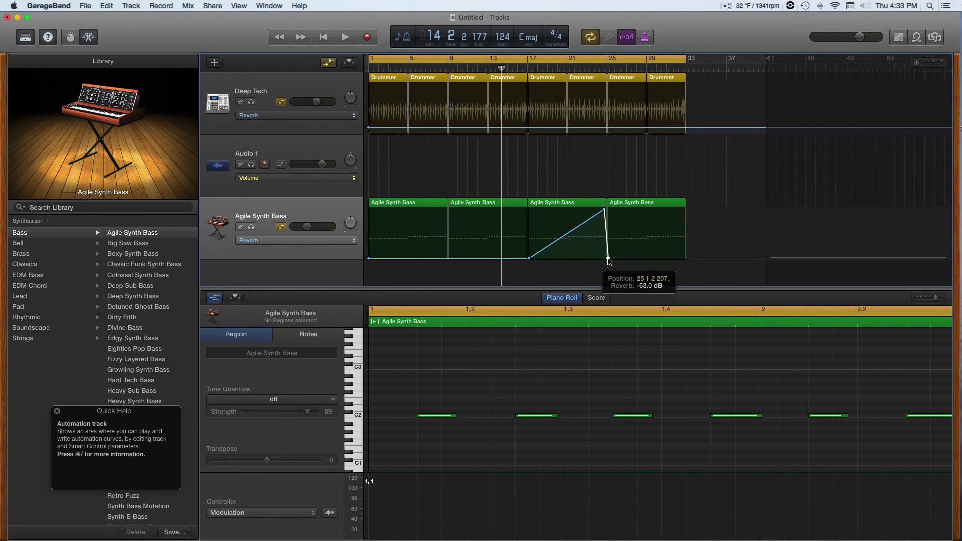
key(Up)
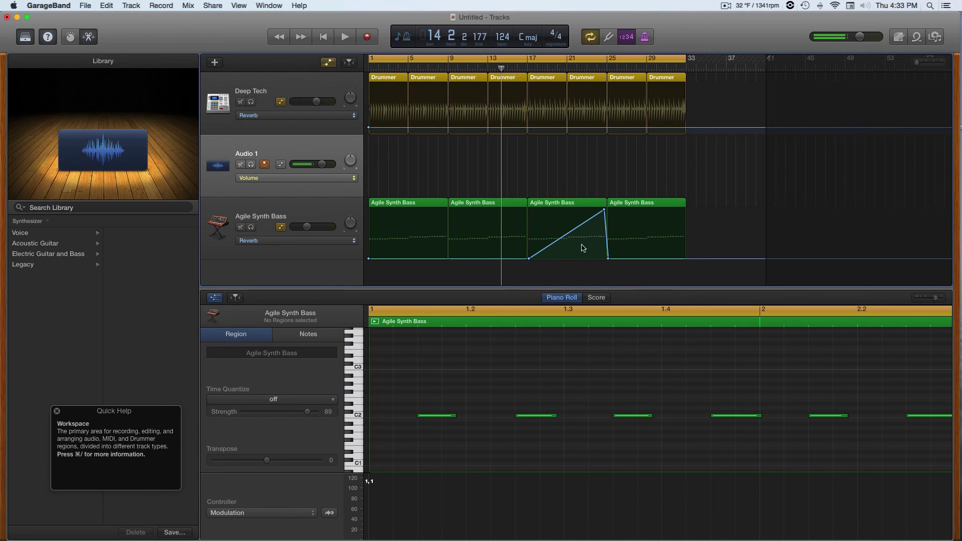
drag(605, 210, 604, 223)
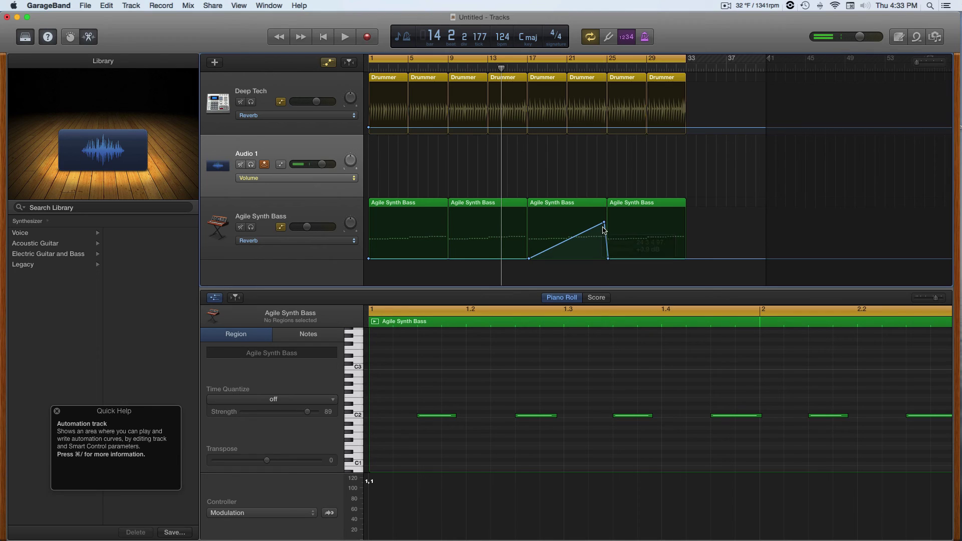
Step: Add a Reverb point at bar 9 on the Agile Synth Bass track, try raising the bar 17 point, and undo that rise
click(450, 259)
mouse_move(529, 260)
mouse_down()
mouse_move(548, 241)
mouse_move(538, 264)
mouse_move(528, 265)
mouse_move(530, 244)
mouse_up()
key(super+z)
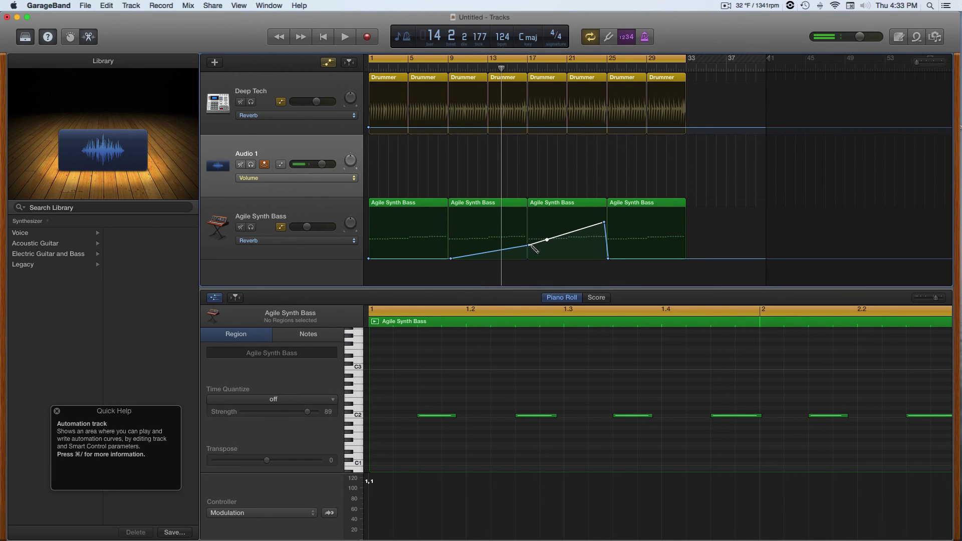
key(super+z)
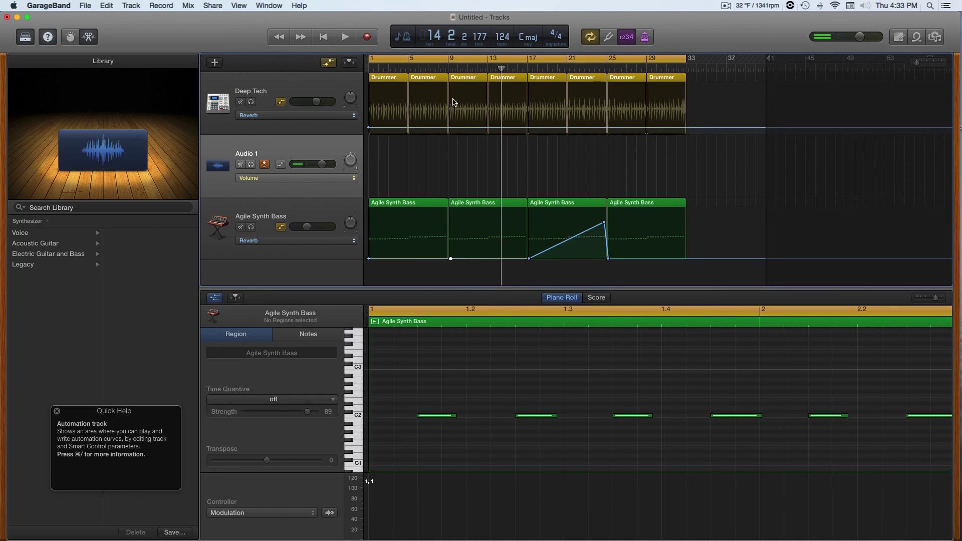
Step: During playback from bar 1, add Deep Tech Reverb points around bars 25 and 33, sloping the reverb down to bar 25 and holding it low to bar 33
click(328, 39)
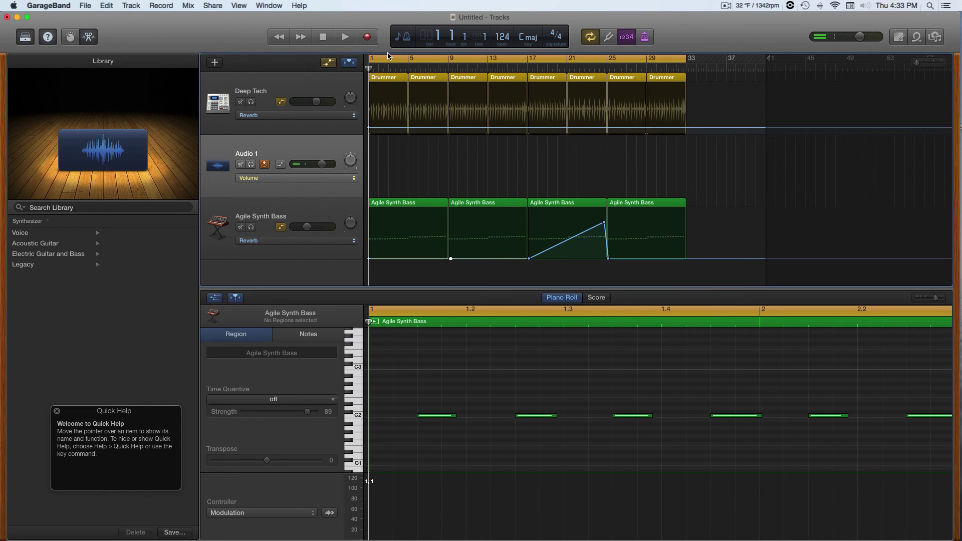
key(space)
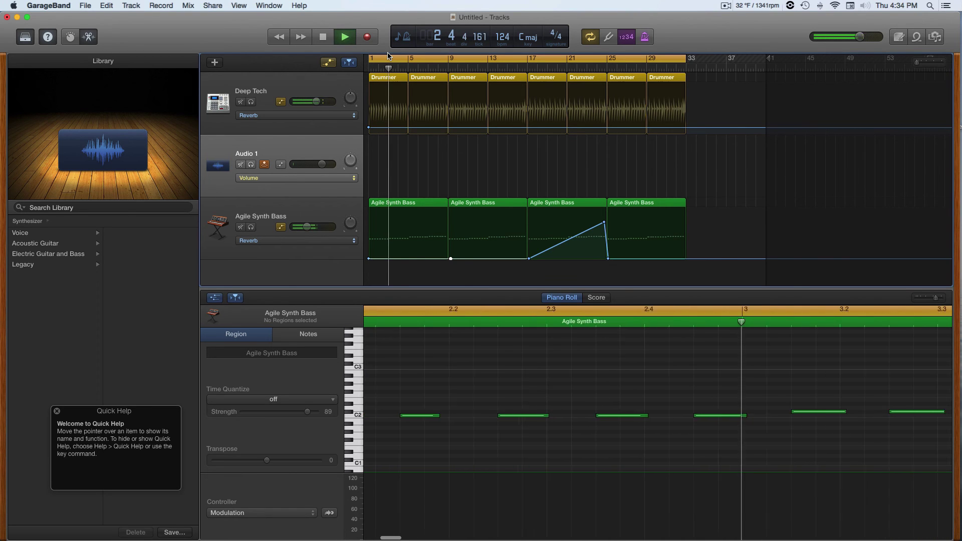
click(608, 128)
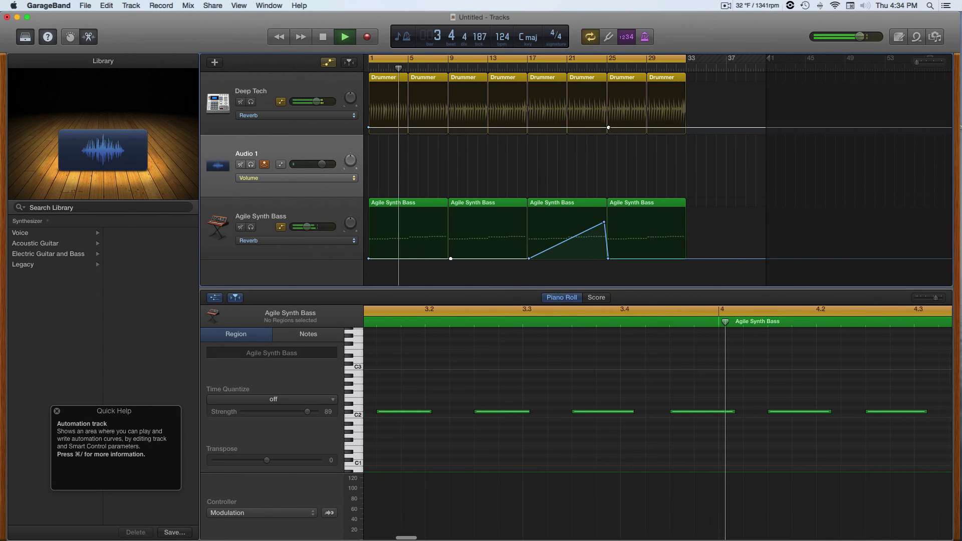
click(686, 128)
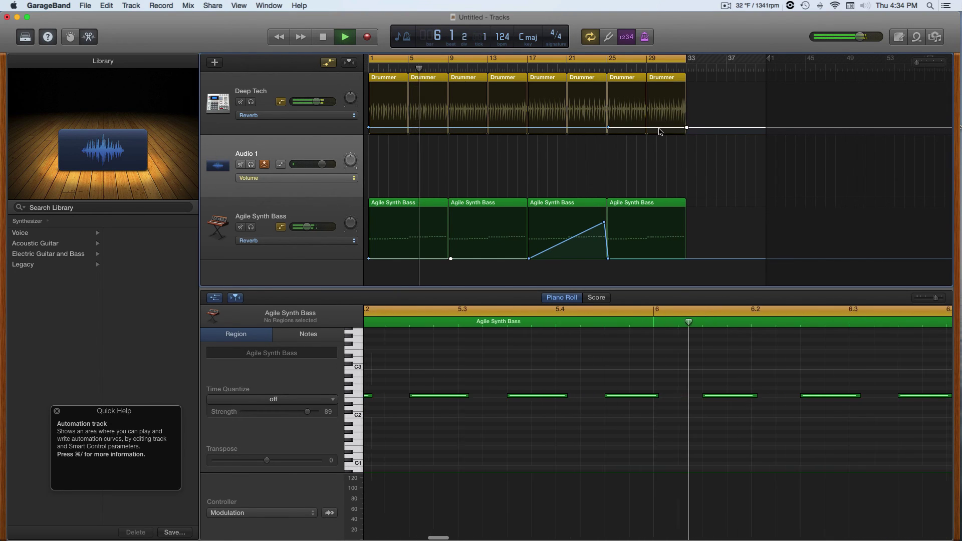
drag(659, 131, 607, 149)
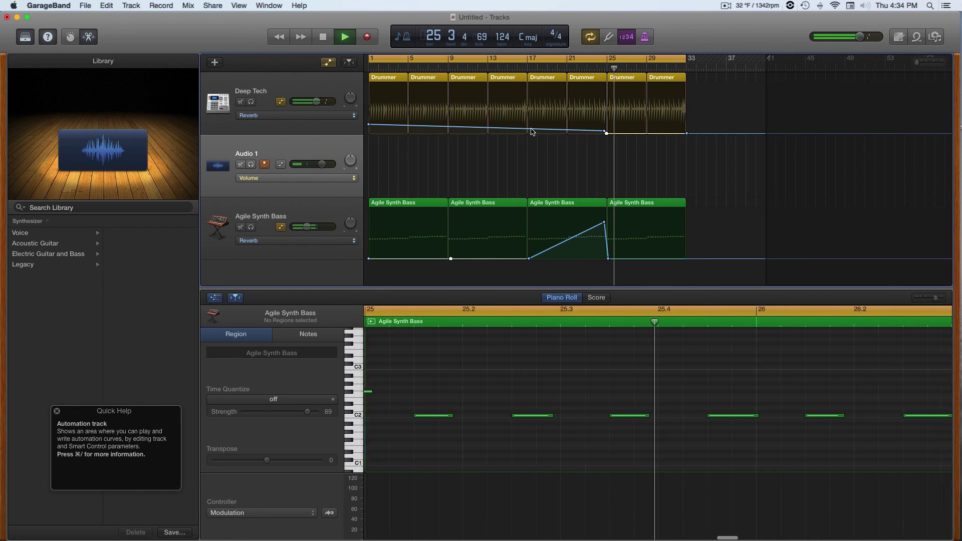
scroll(616, 125, up, 1)
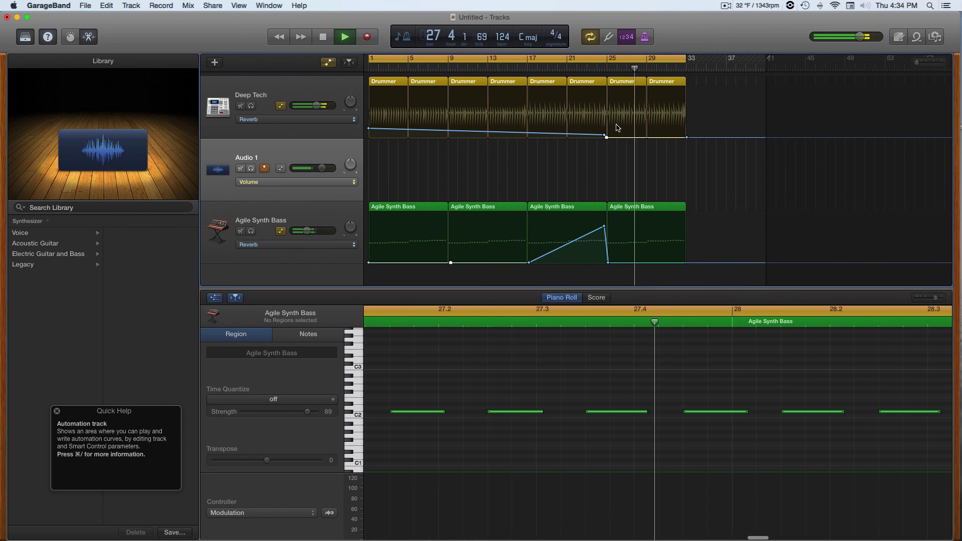
scroll(615, 145, down, 2)
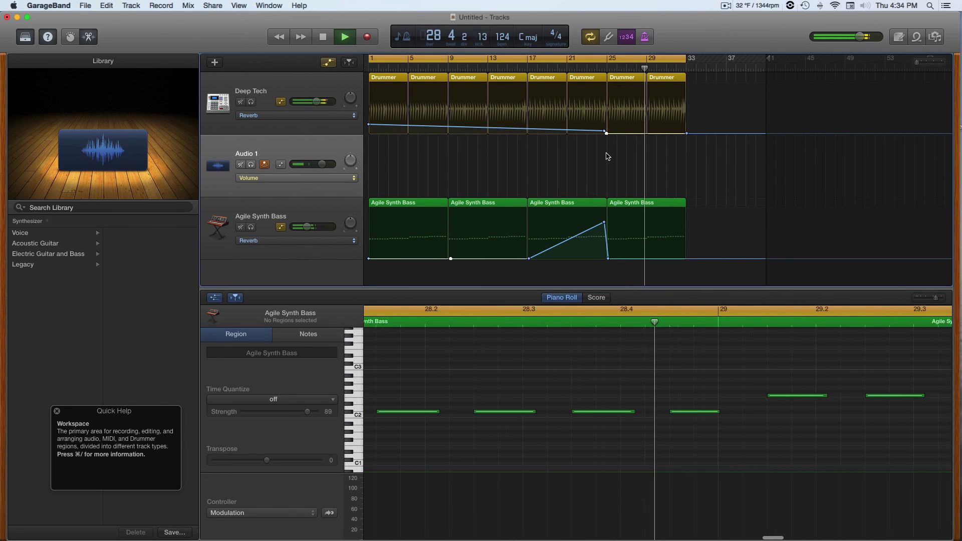